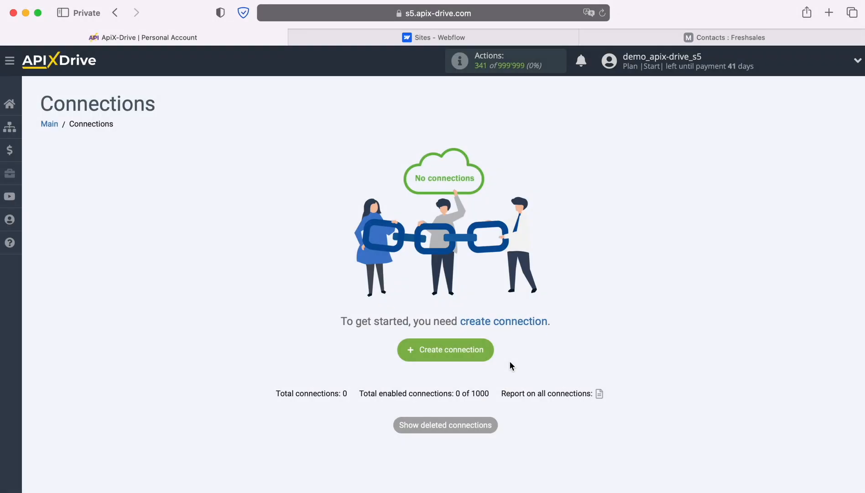
Step: Create a new empty connection, 'New connection 7', from the Connections page
click(490, 351)
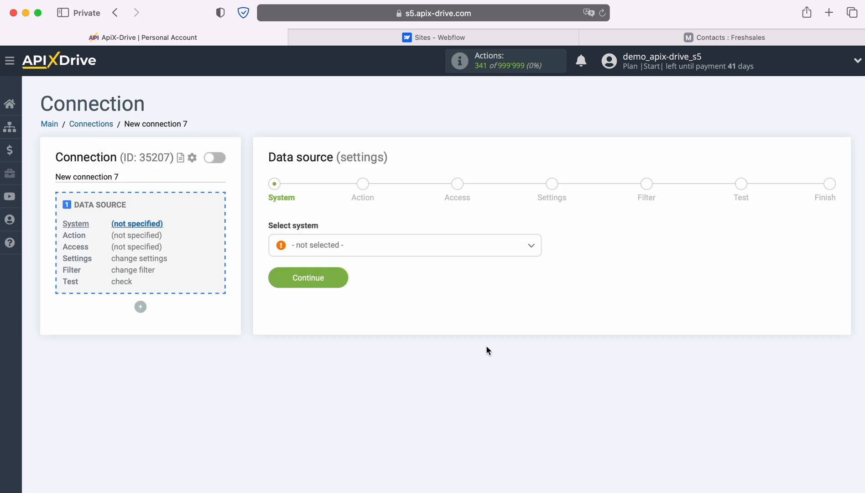
Step: Choose Webflow as the connection's data source system
click(475, 247)
scroll(475, 363, down, 3)
scroll(475, 363, down, 15)
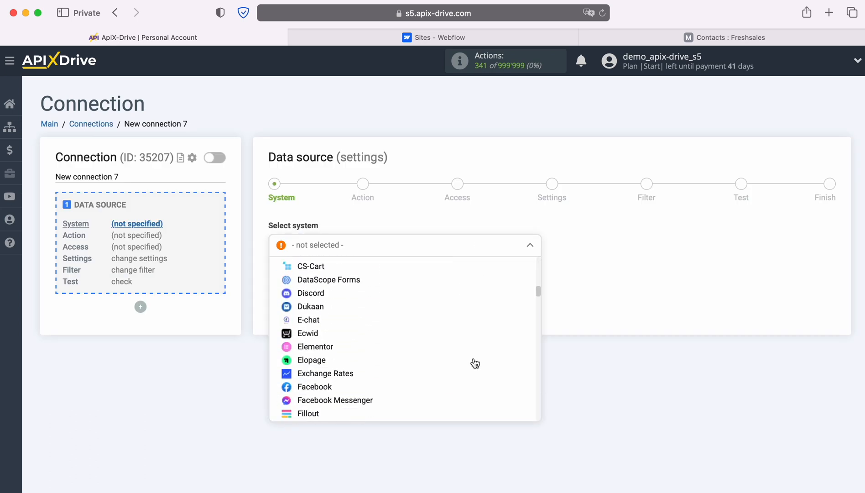
scroll(475, 362, down, 15)
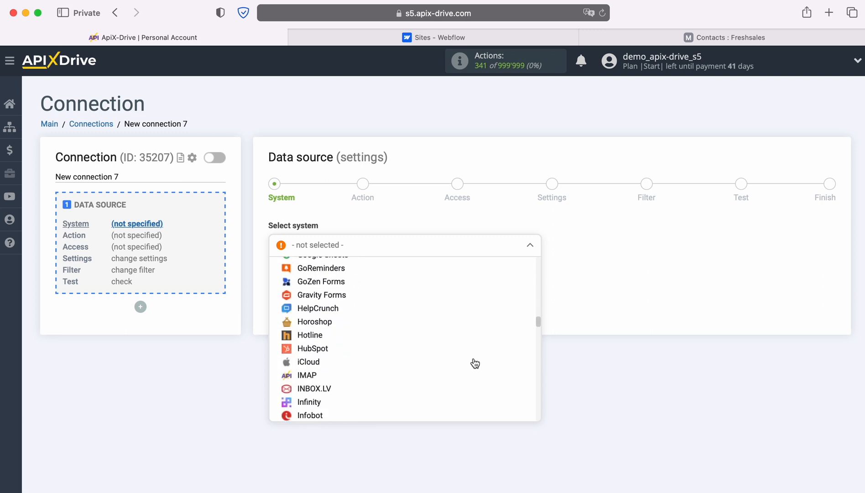
scroll(475, 363, down, 15)
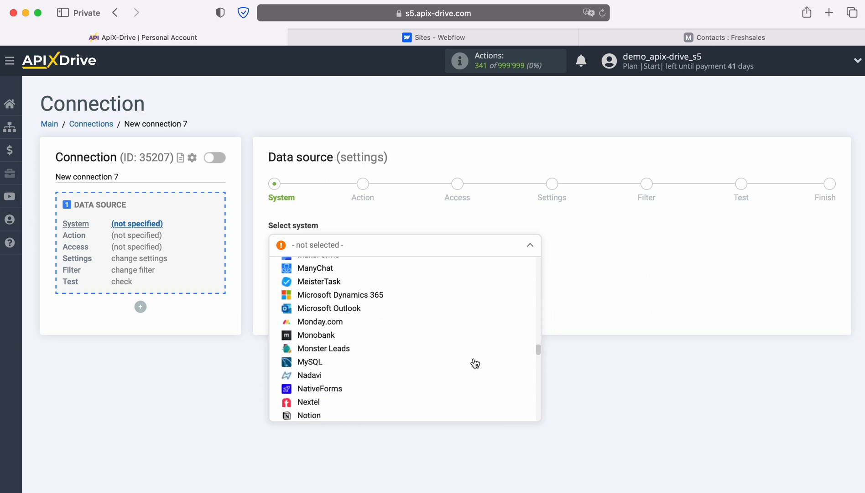
scroll(475, 363, down, 15)
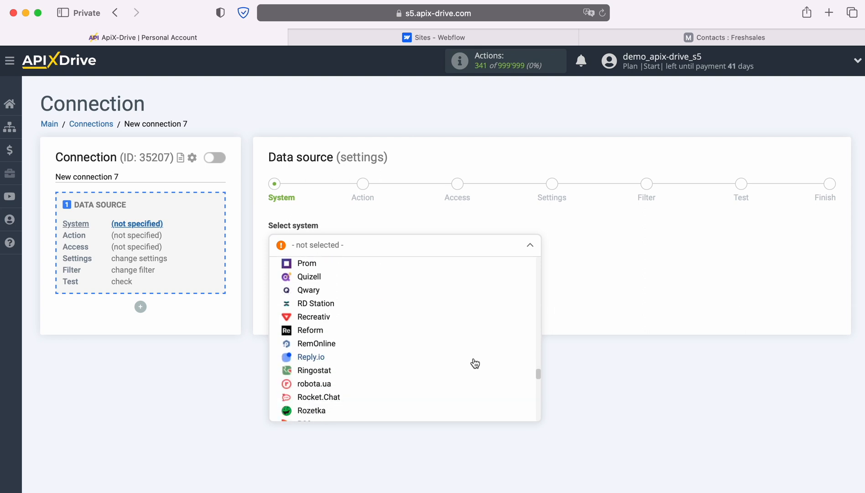
scroll(475, 363, down, 10)
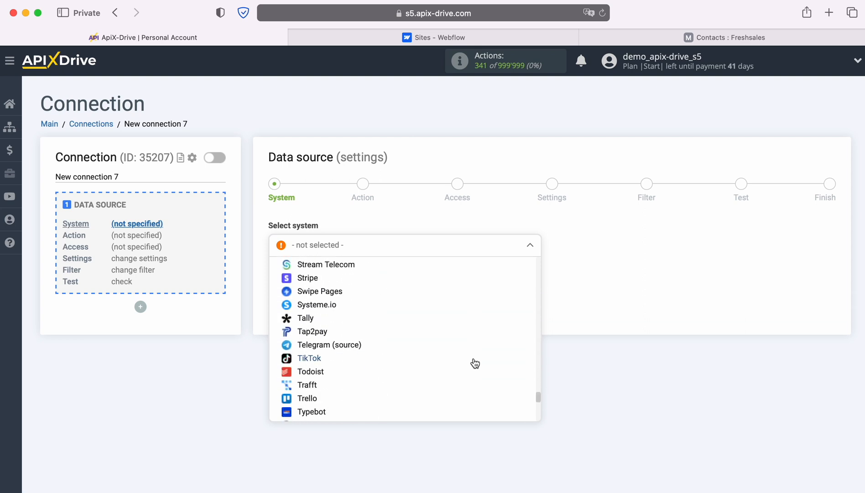
click(315, 372)
click(339, 274)
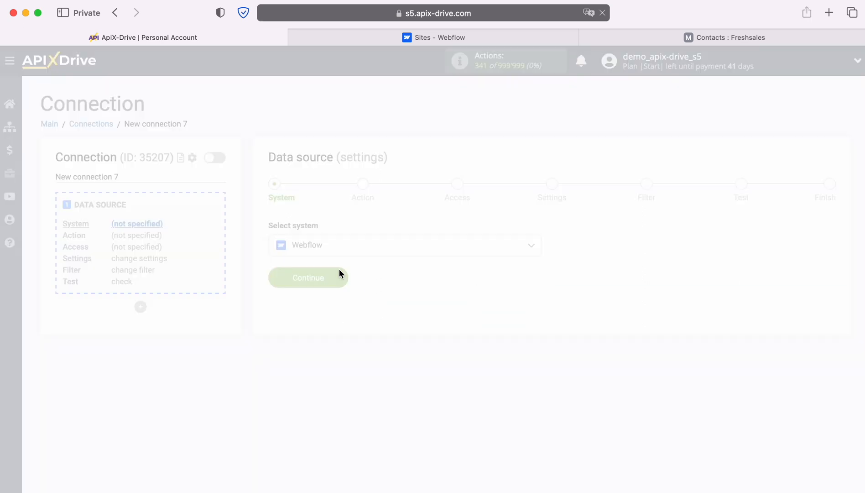
Step: Set the Webflow trigger action to Get form DATA (new)
click(421, 246)
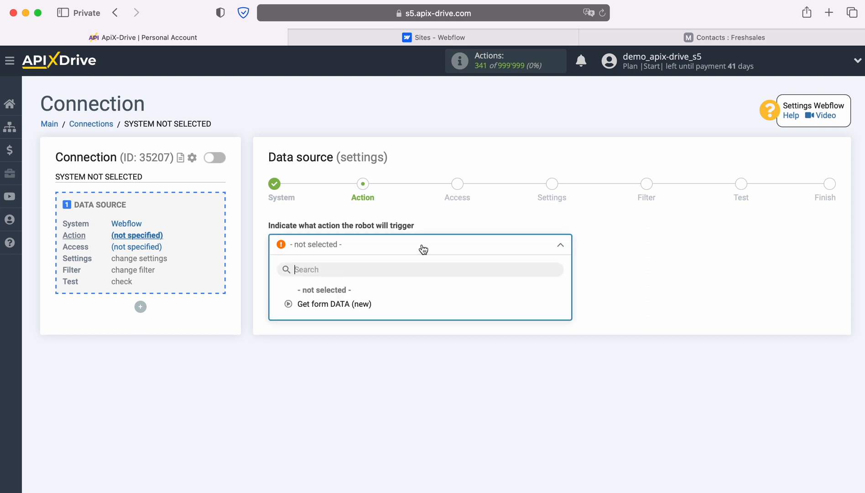
click(346, 302)
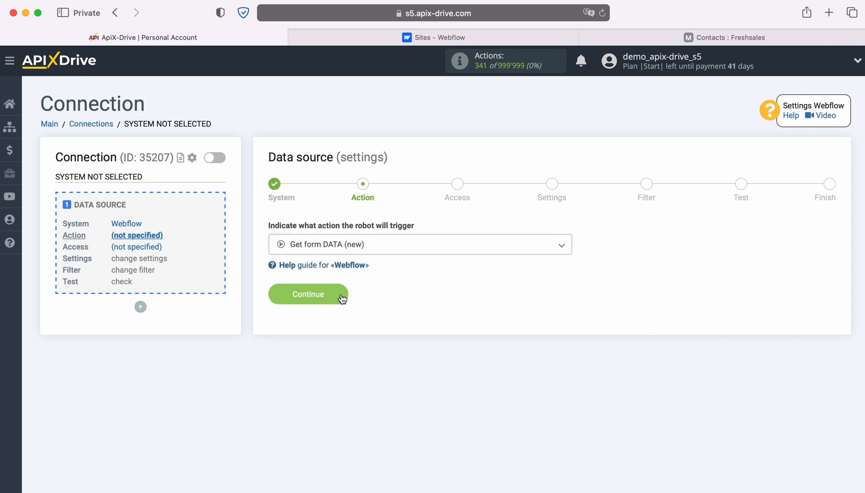
click(341, 295)
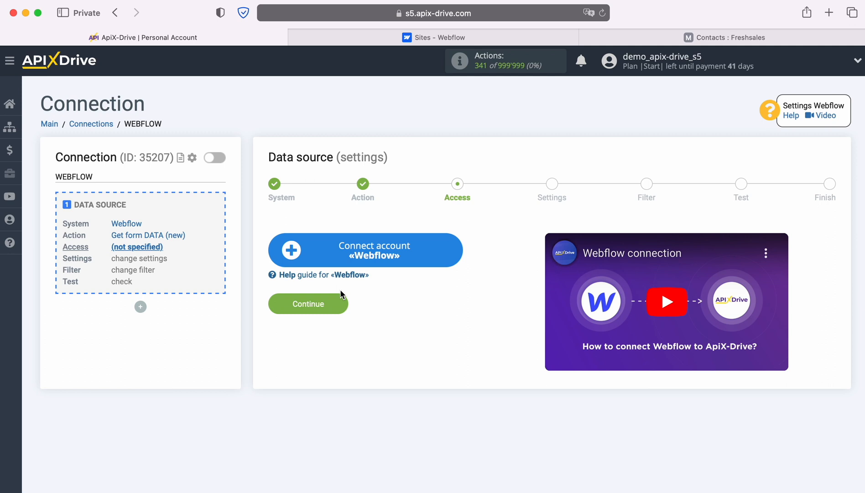
Step: Log in with the Webflow account's e-mail and password, and authorize ApiX-Drive for the workspace and test site
click(454, 247)
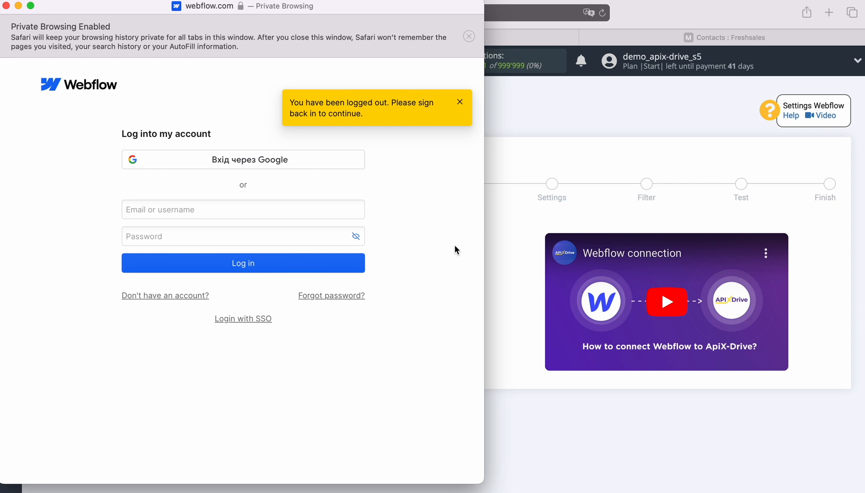
right_click(186, 209)
click(208, 244)
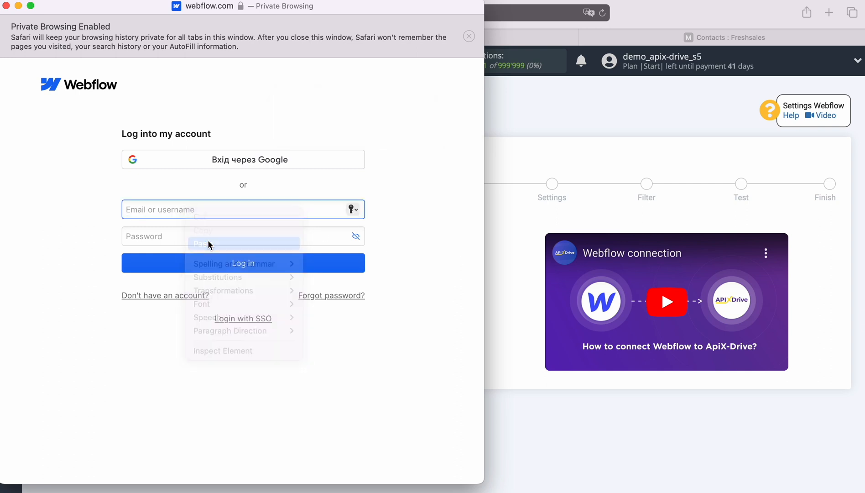
click(203, 237)
text(•••••••)
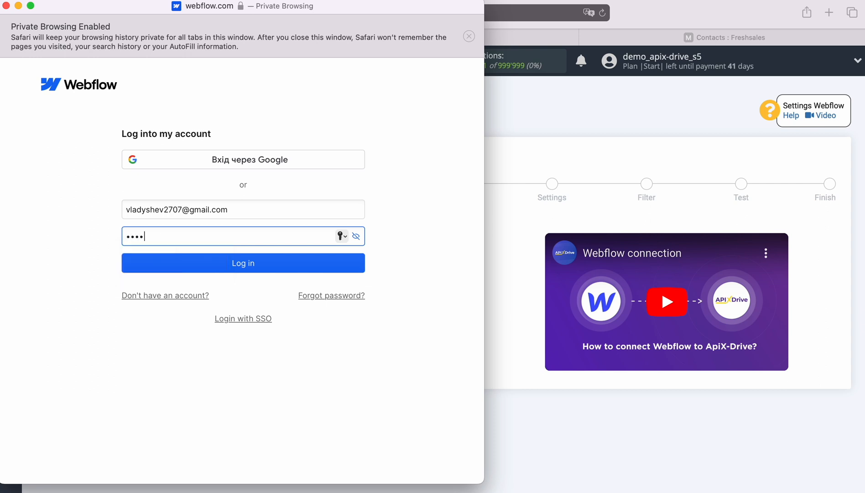
text(•••)
click(238, 268)
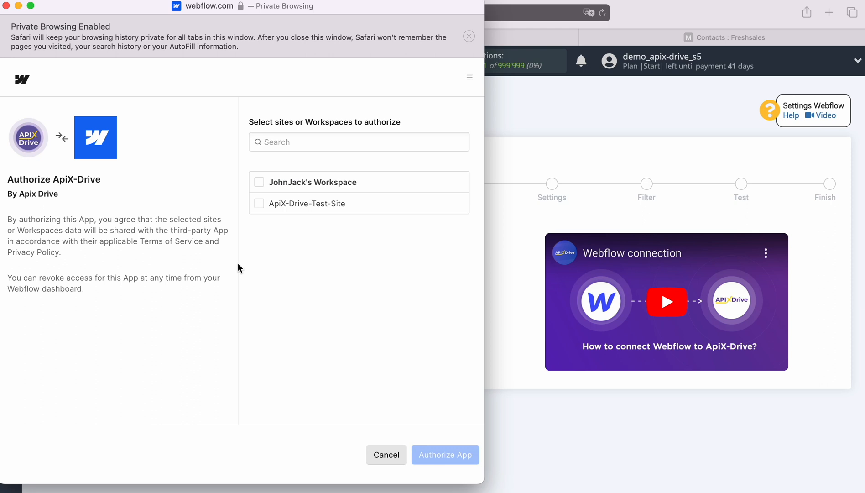
click(260, 182)
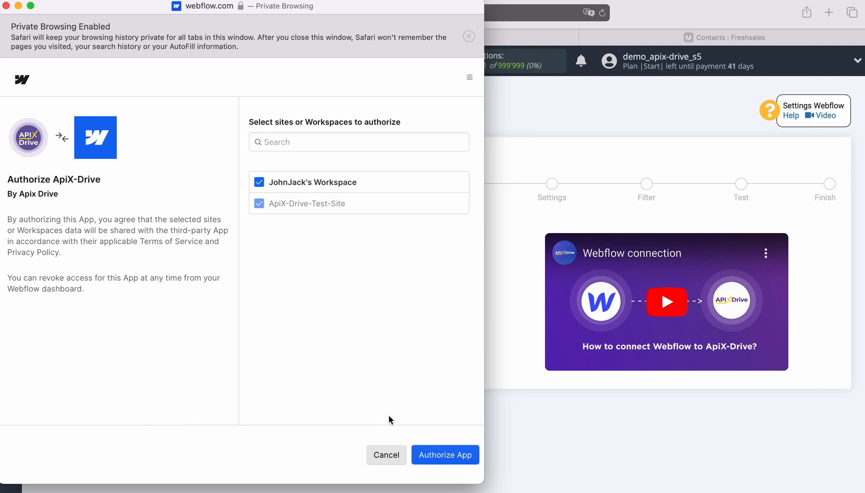
click(439, 458)
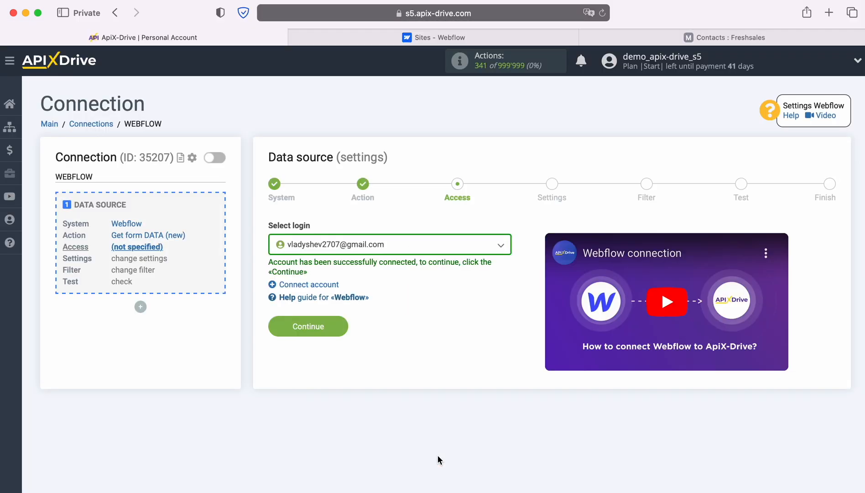
Step: Select the connected Webflow account as the source login
click(463, 247)
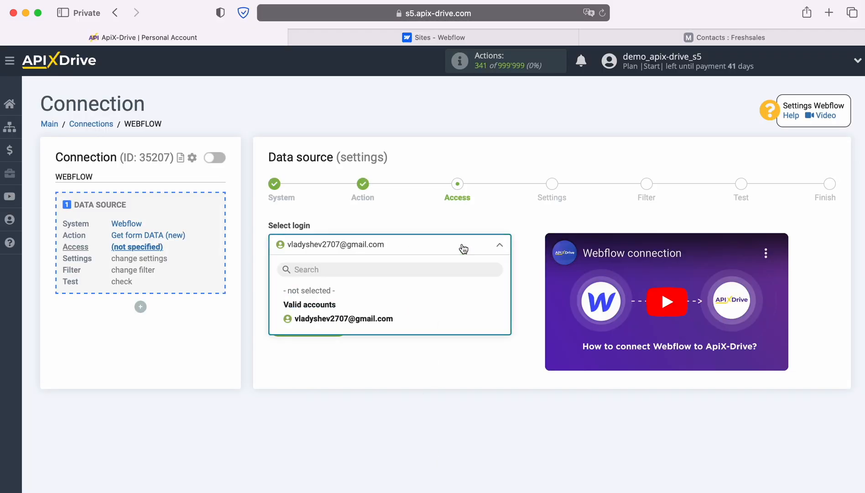
click(380, 319)
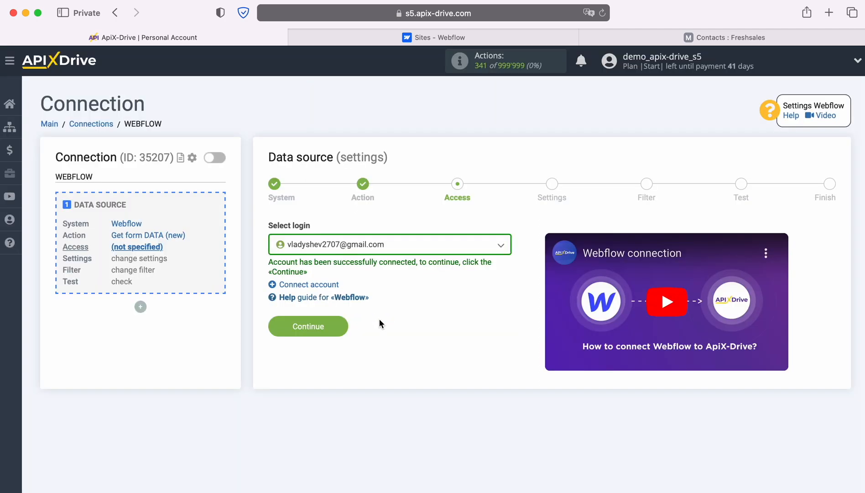
click(341, 326)
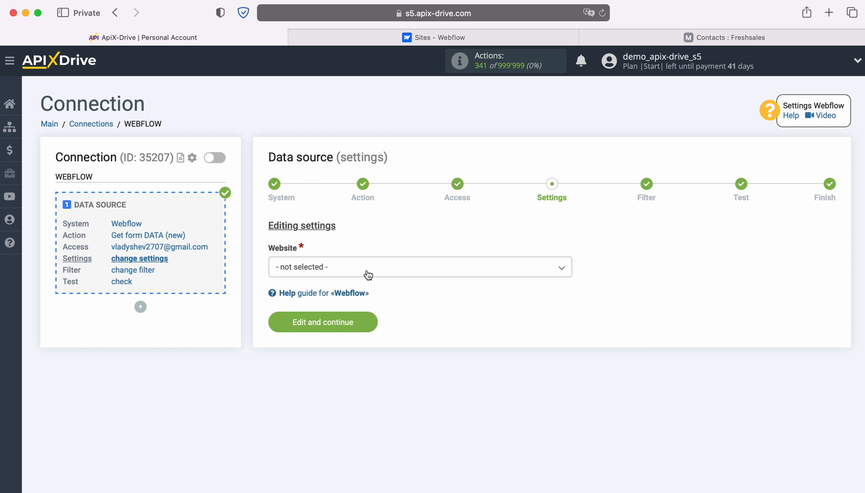
Step: Set the website to ApiX-Drive-Test-Site and skip the filter to reach the test step
click(365, 271)
click(347, 329)
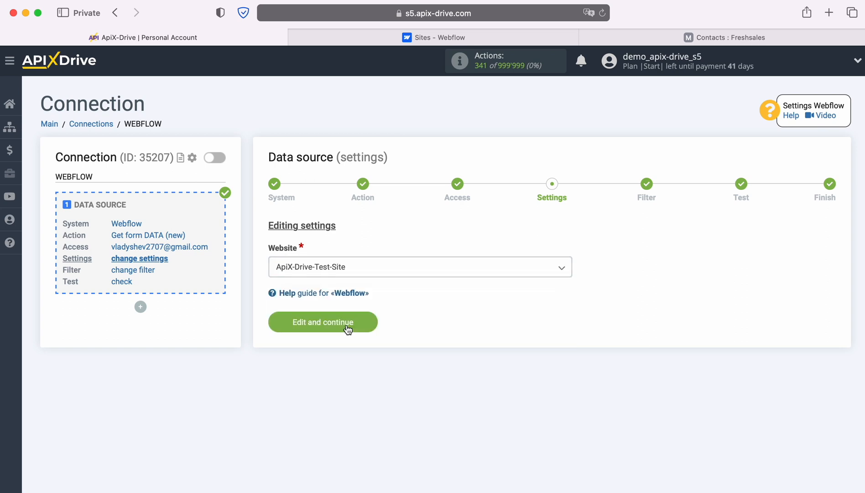
click(372, 316)
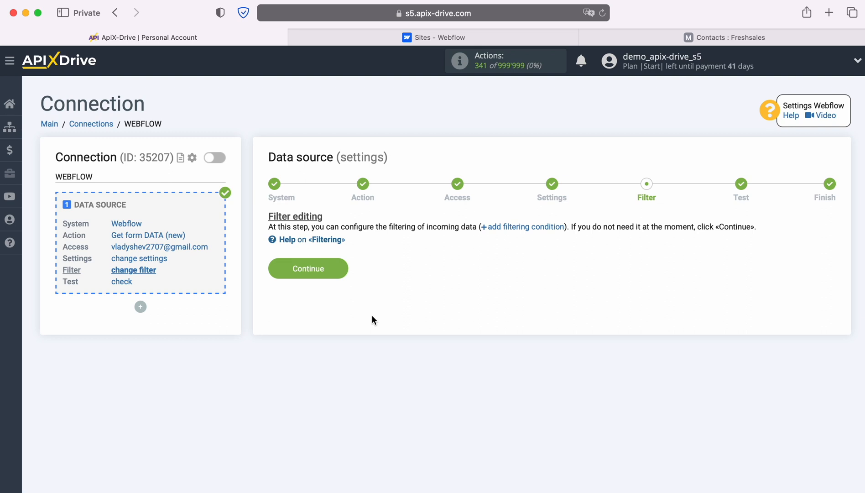
click(345, 268)
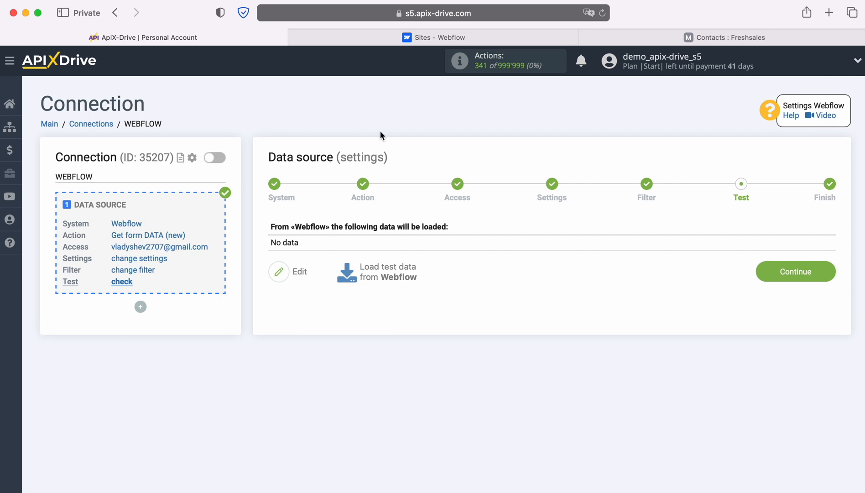
click(408, 40)
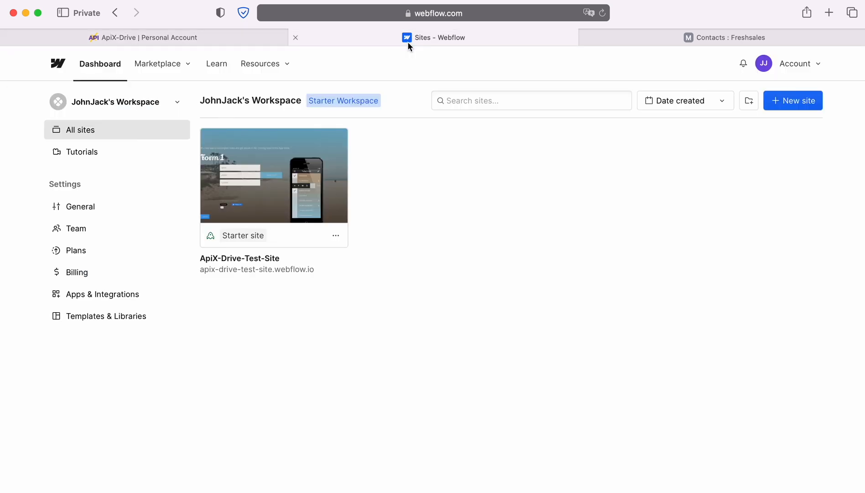
Step: Submit a test entry's name, e-mail and phone number through Form 1 on the published Webflow test site
click(287, 270)
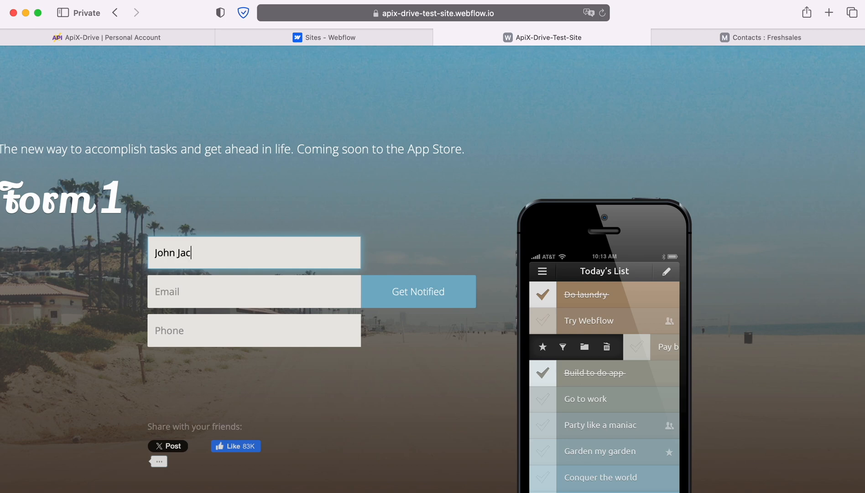
key(Tab)
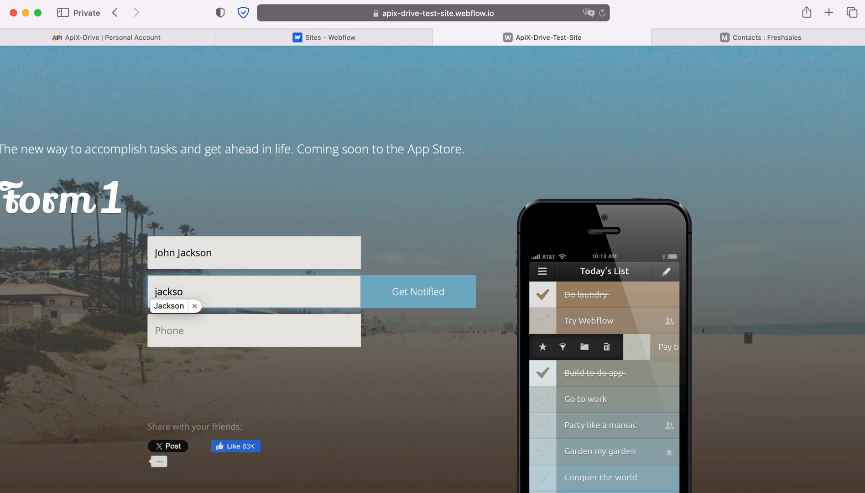
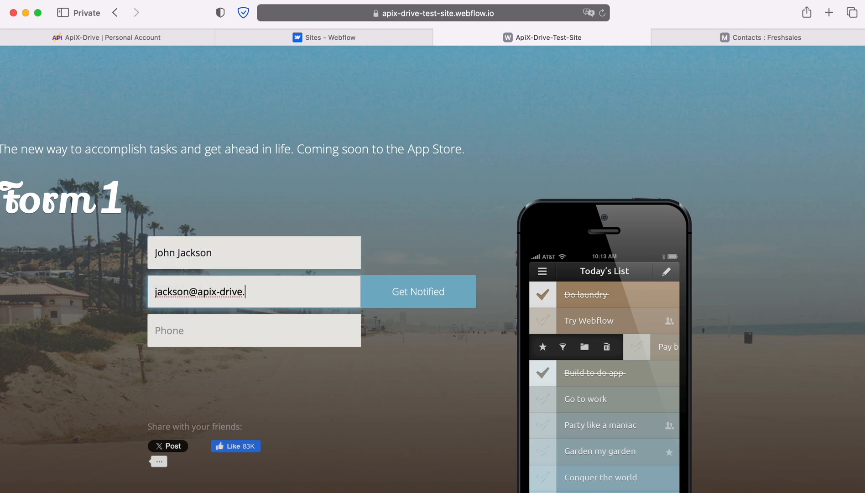
key(Tab)
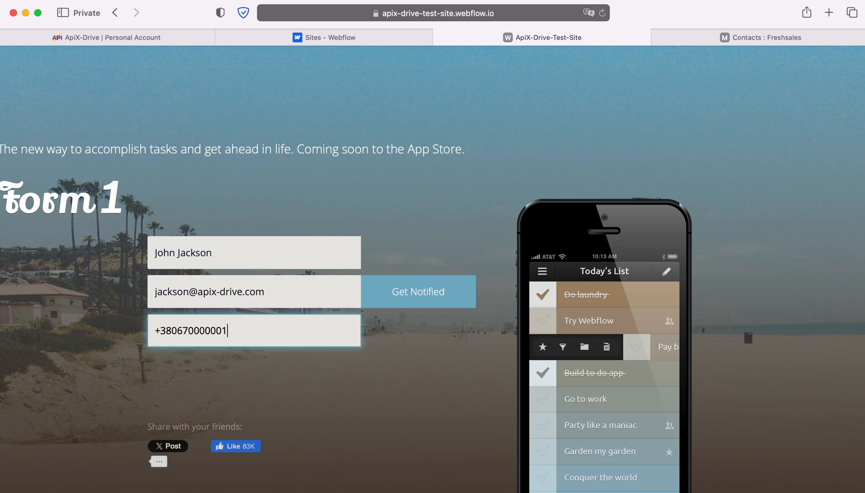
click(398, 294)
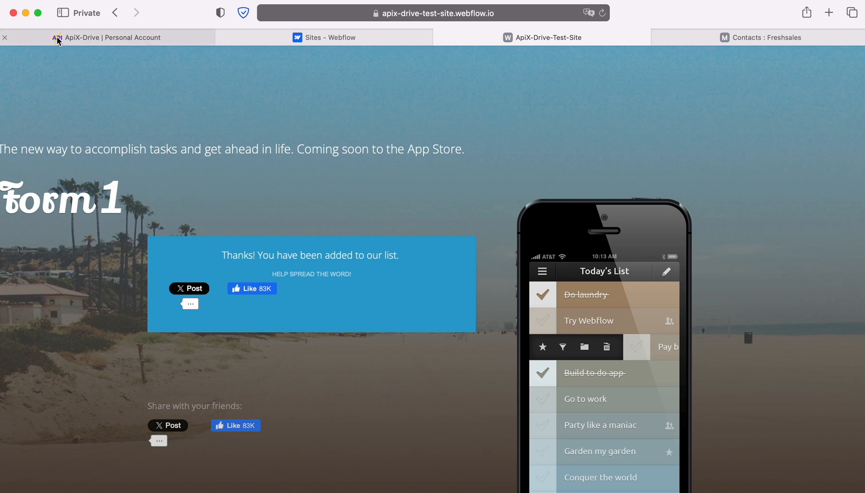
click(91, 37)
Step: Load the submitted Webflow form entry as test data and begin the data destination setup
click(383, 271)
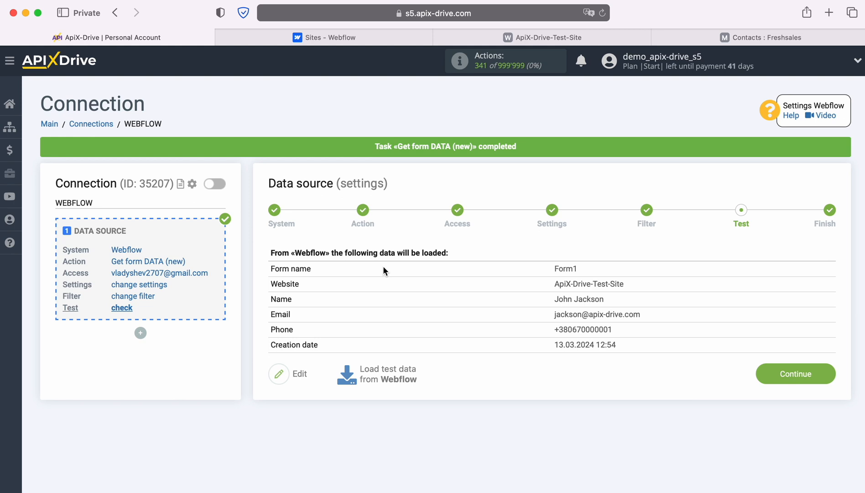
click(828, 373)
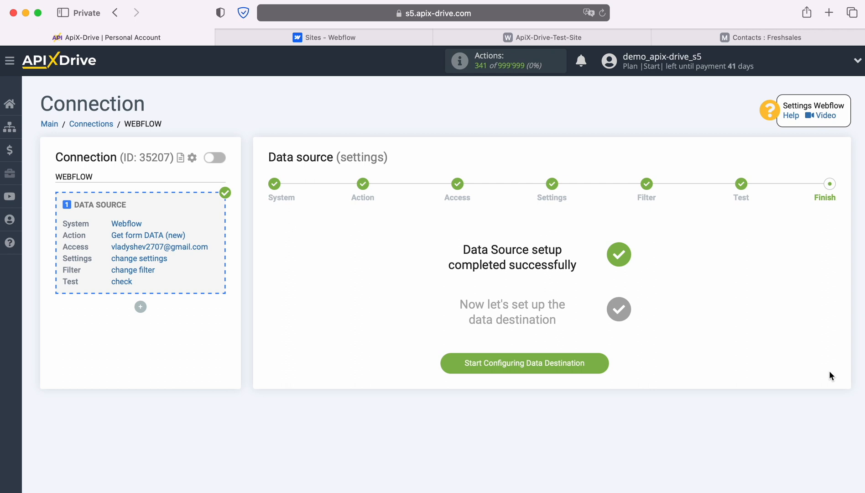
click(603, 364)
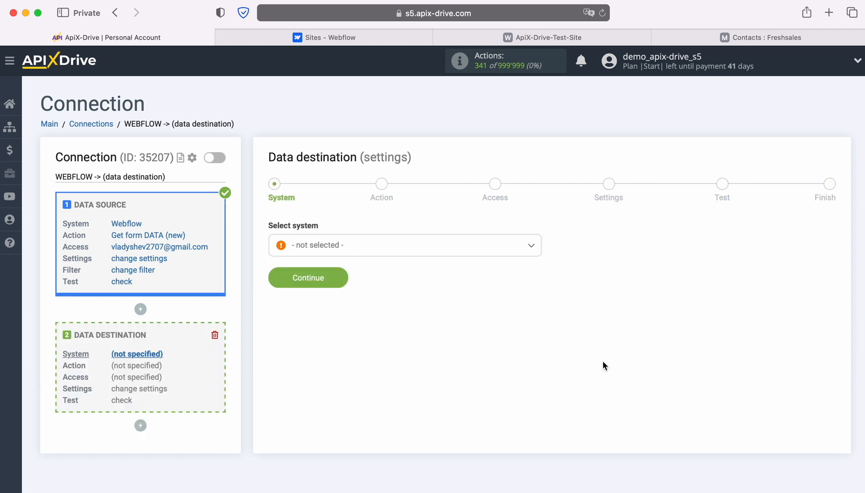
Step: Choose Freshworks as the data destination system
click(513, 251)
scroll(502, 352, down, 3)
scroll(507, 355, down, 10)
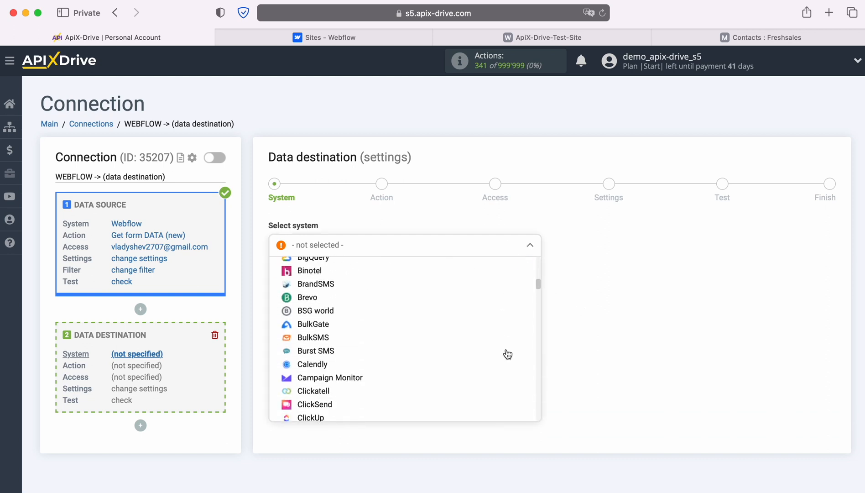
scroll(505, 354, down, 5)
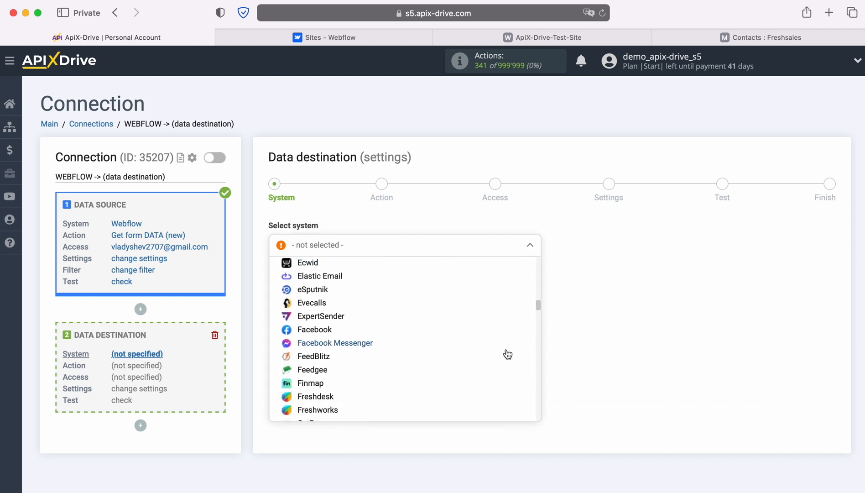
click(370, 350)
click(339, 276)
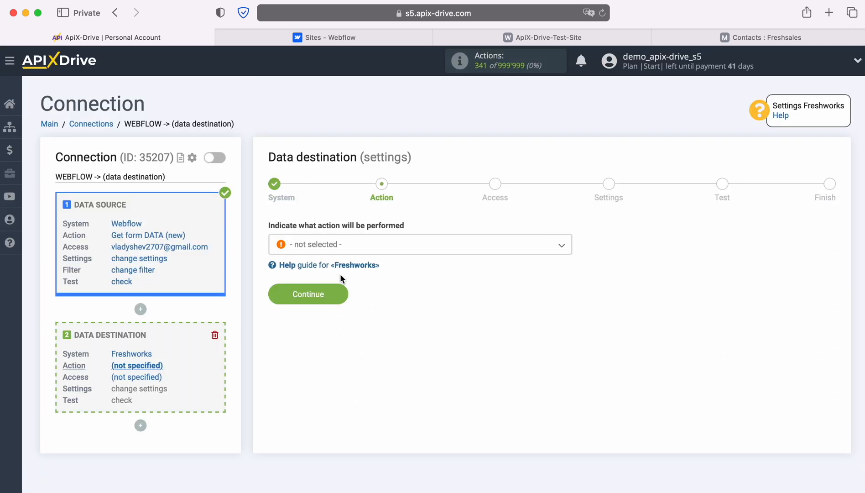
Step: Set the destination action to Create CONTACT and start connecting a Freshworks account
click(436, 245)
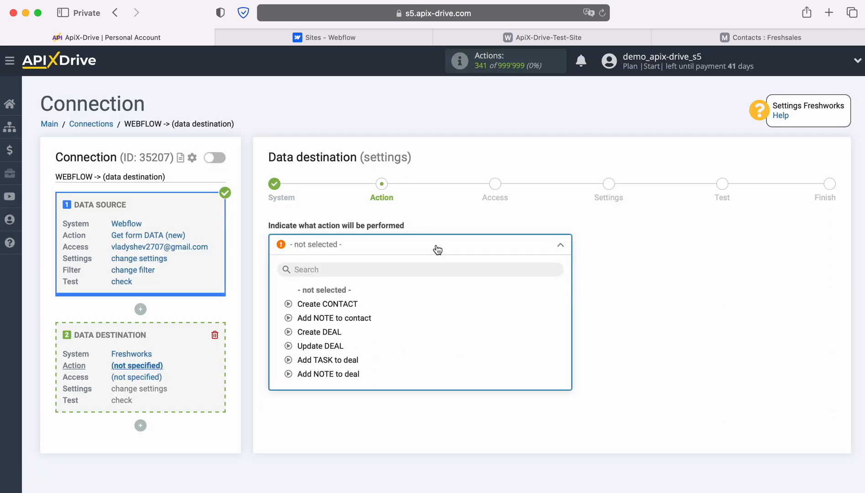
click(346, 304)
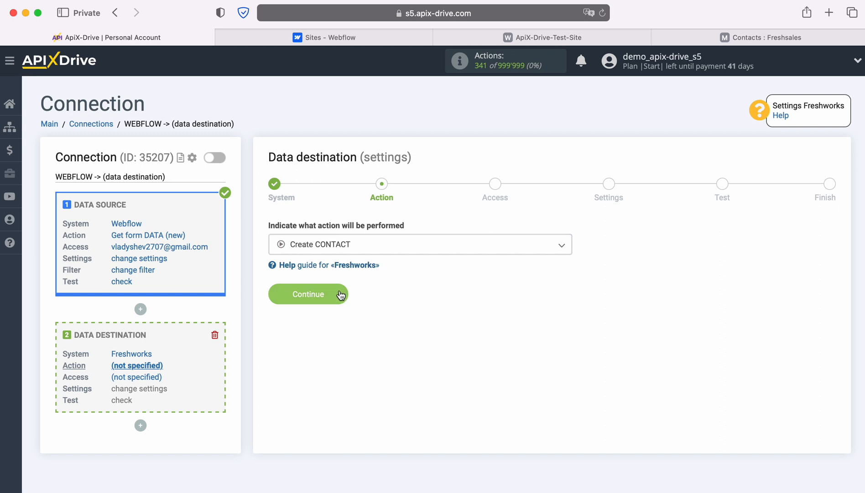
click(340, 294)
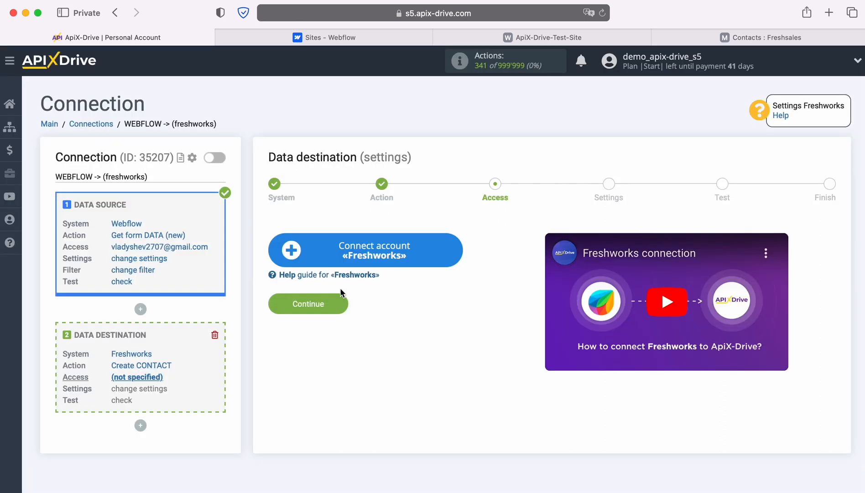
click(457, 249)
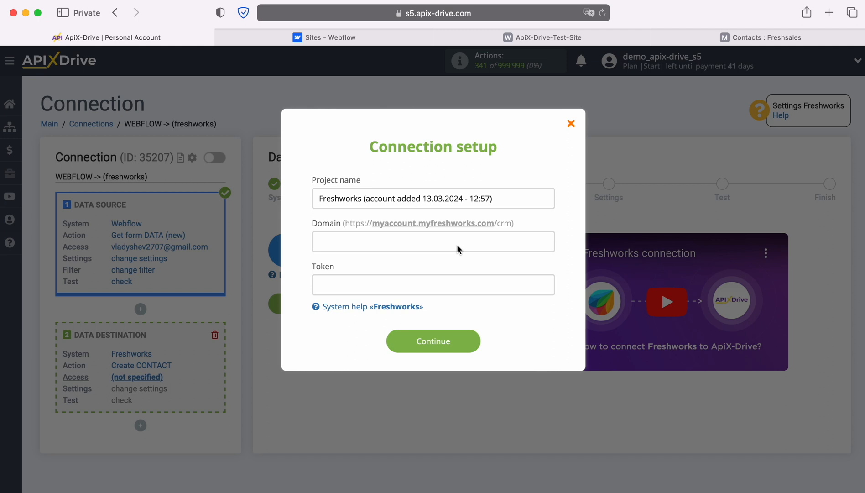
Step: Copy the Freshsales account domain from the Freshsales page address
click(723, 39)
click(401, 12)
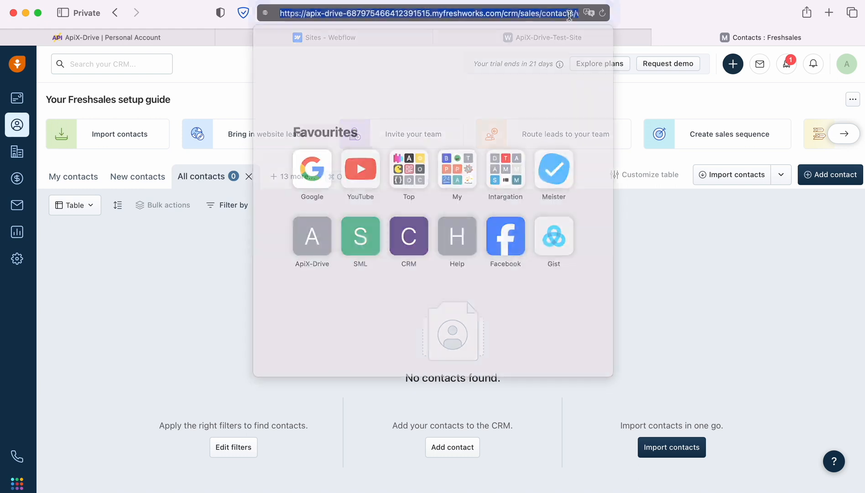
click(401, 13)
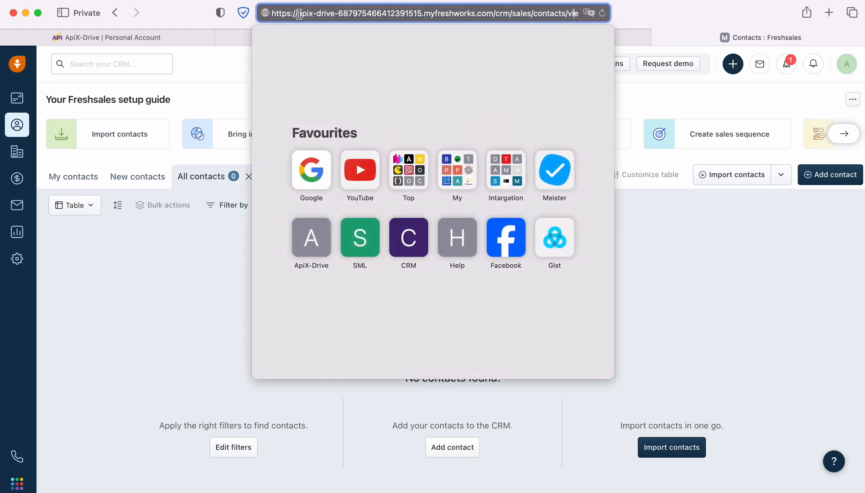
drag(298, 12, 496, 13)
right_click(449, 20)
click(467, 34)
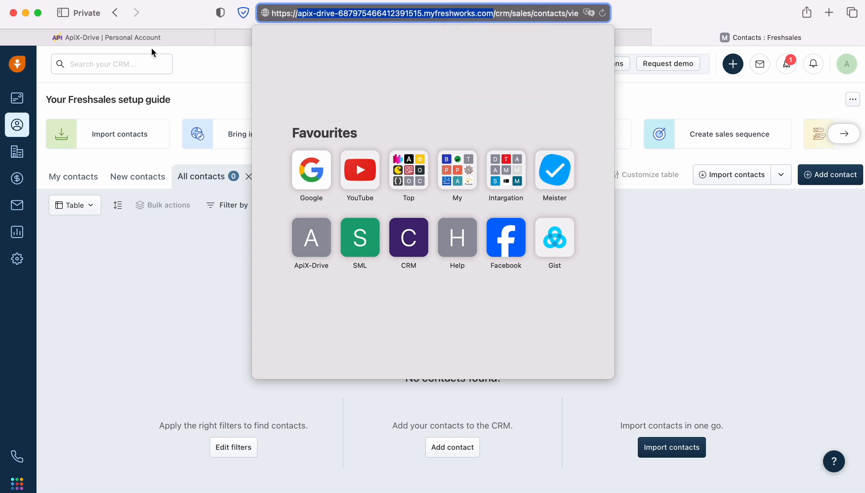
Step: Paste the Freshsales domain into the Domain field of ApiX-Drive's connection form
click(141, 38)
click(337, 242)
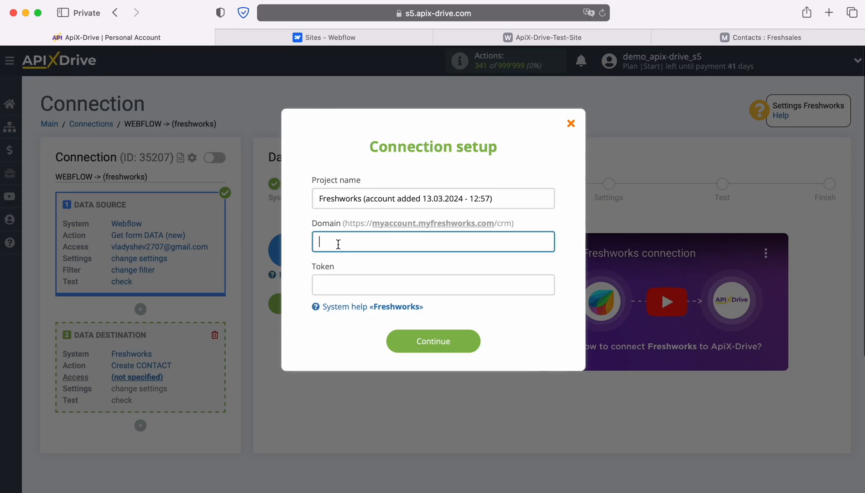
right_click(338, 242)
click(363, 279)
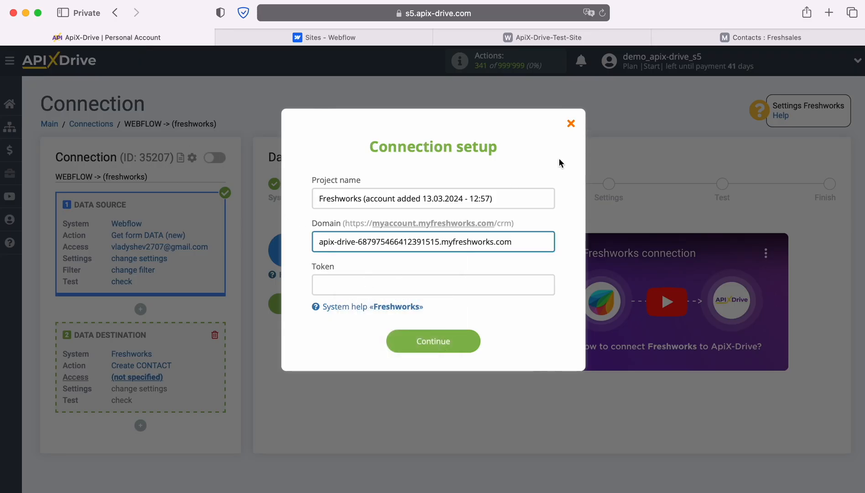
click(711, 36)
click(846, 64)
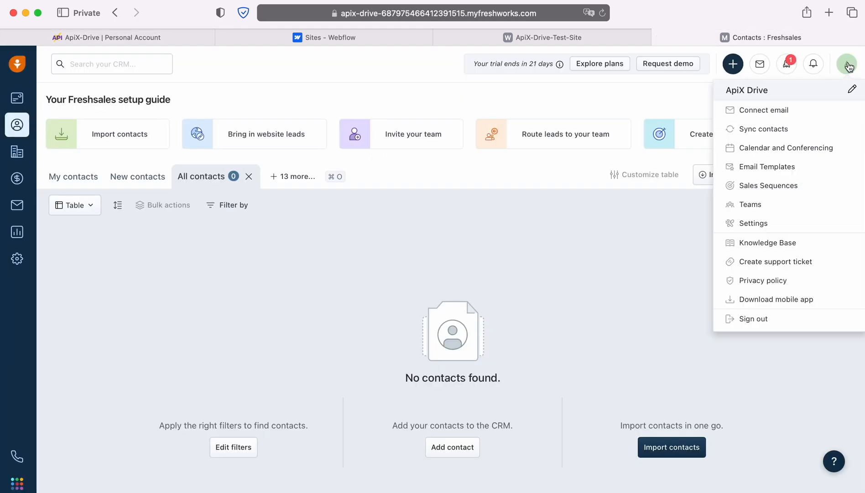
Step: Reveal and copy the Freshsales CRM API key from API Settings after the reCAPTCHA check
click(756, 225)
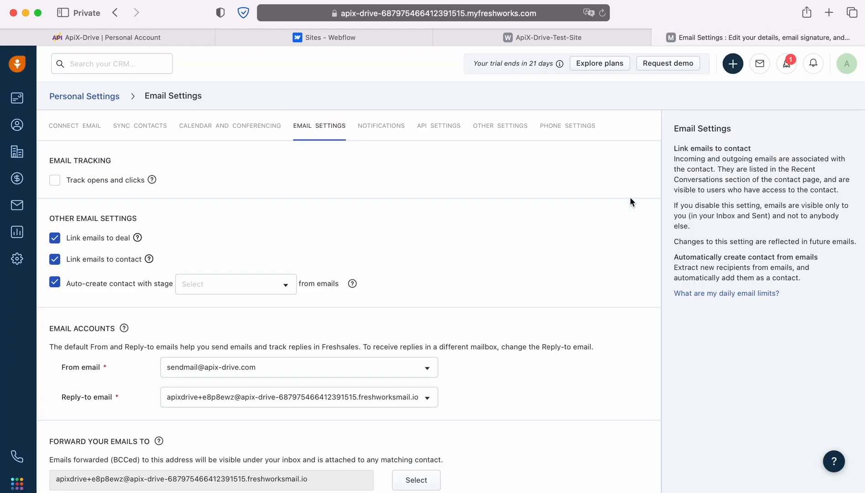
click(449, 128)
click(66, 209)
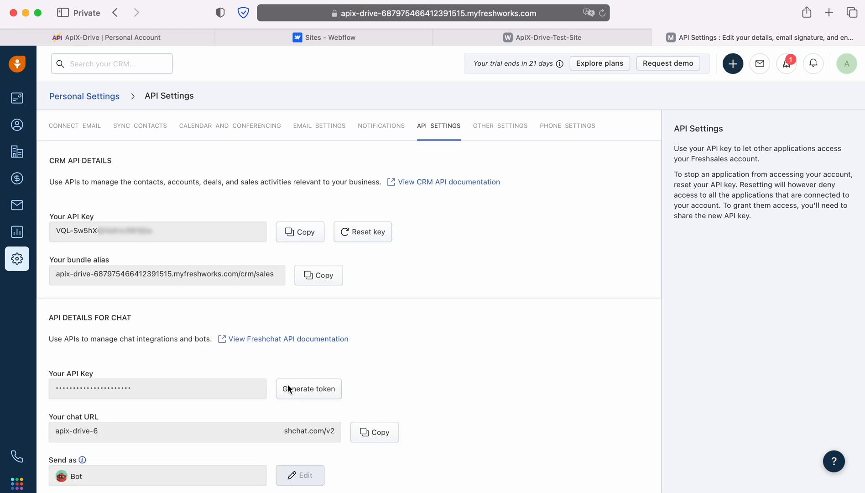
click(299, 235)
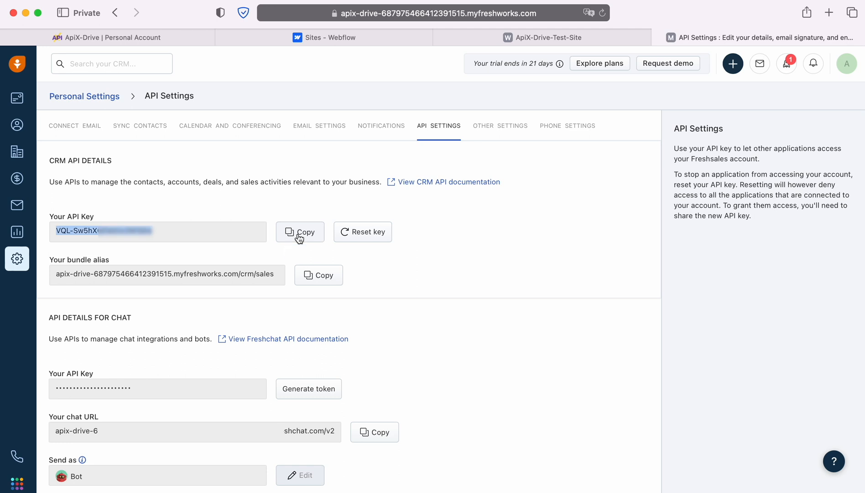
click(137, 39)
Step: Paste the Freshsales API key into Token and save the Freshworks account
right_click(336, 288)
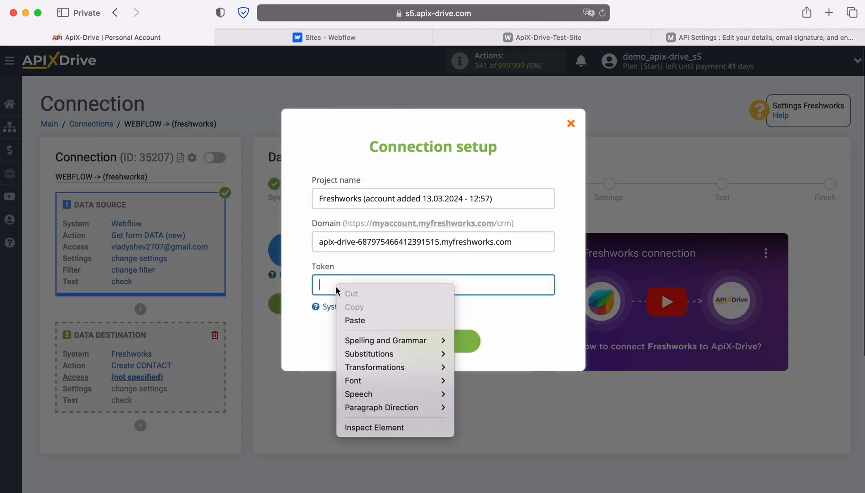
click(348, 322)
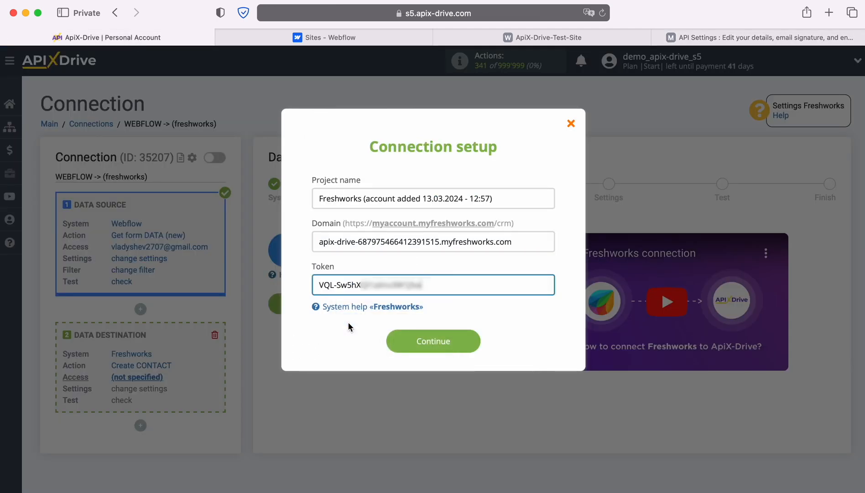
click(474, 346)
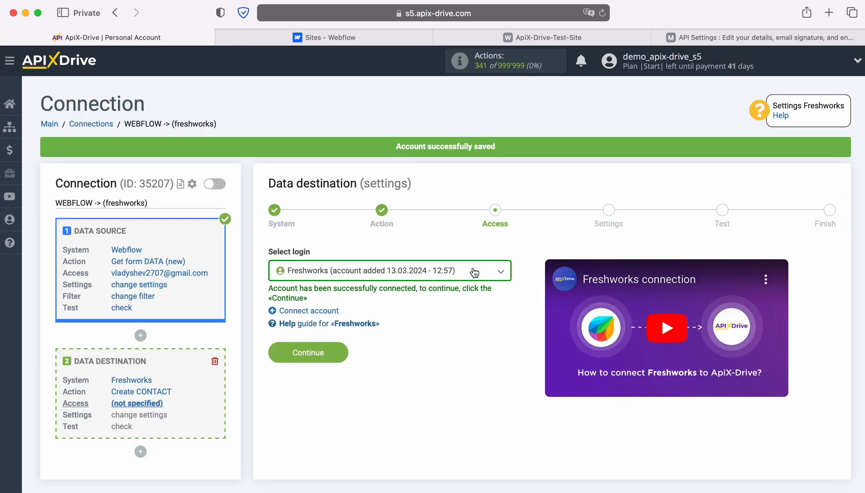
Step: Select the saved Freshworks account as the destination login and continue to field settings
click(474, 272)
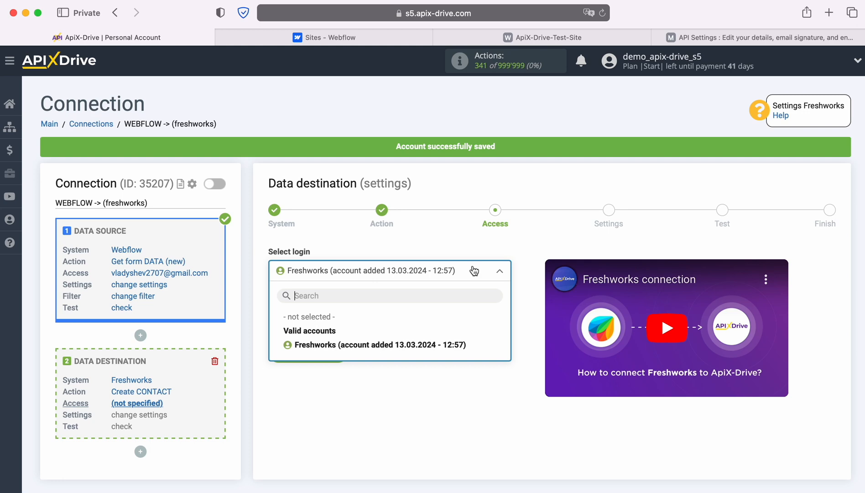
click(463, 344)
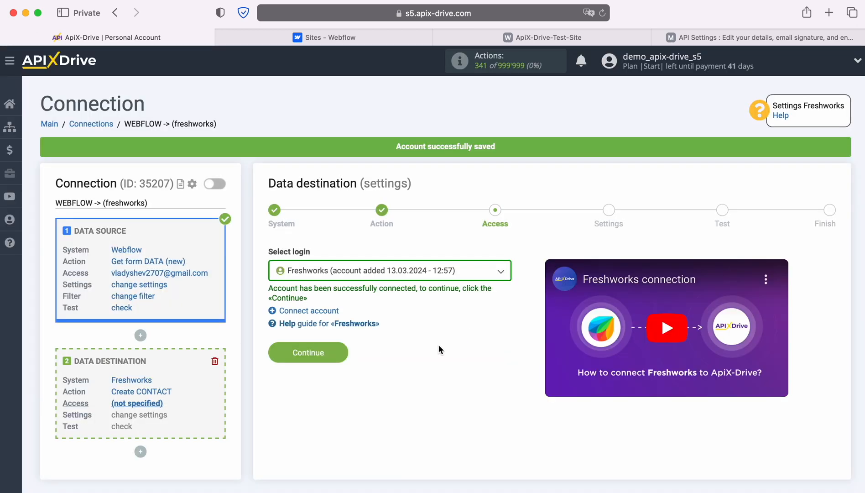
click(344, 350)
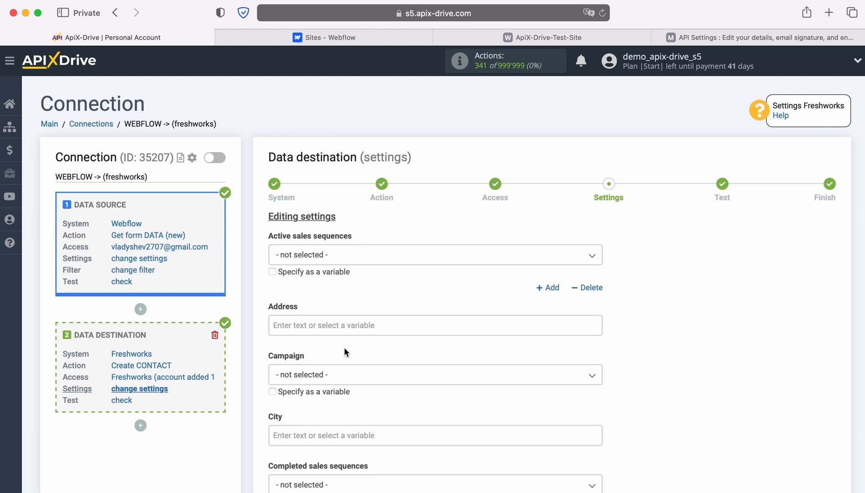
Step: Map the Webflow Email variable into the Freshworks Email field
scroll(419, 299, down, 5)
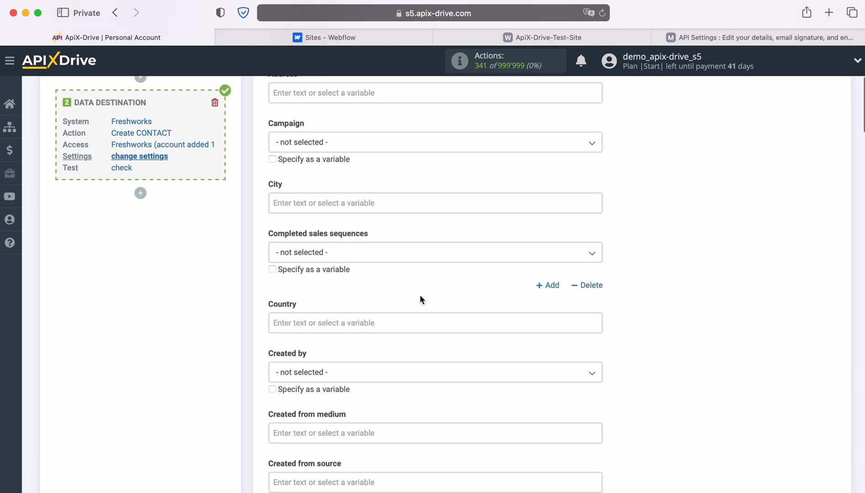
scroll(420, 299, down, 3)
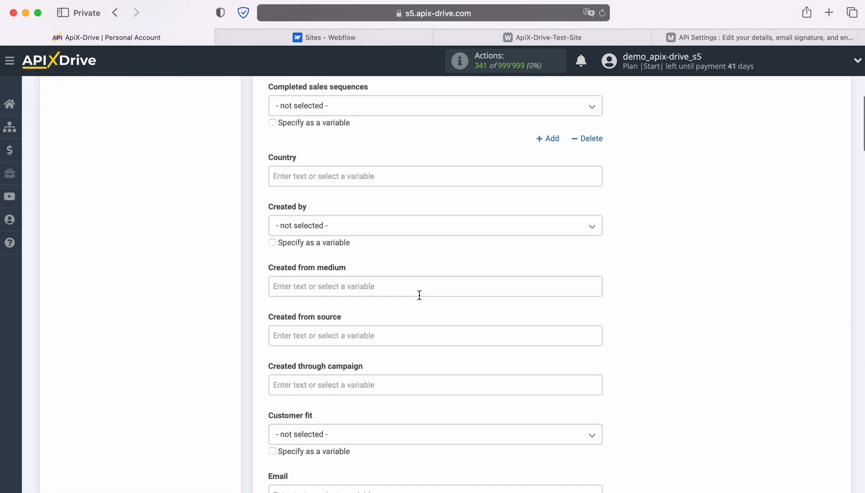
scroll(420, 295, down, 4)
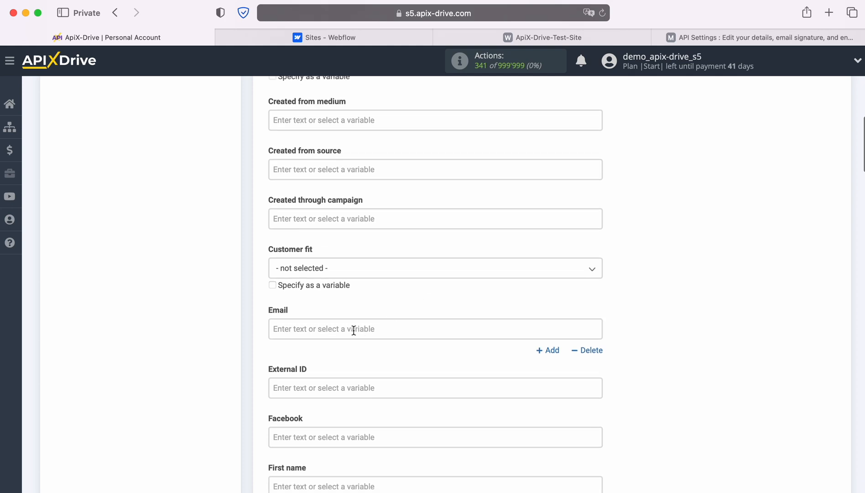
click(346, 329)
scroll(520, 316, down, 4)
scroll(522, 315, down, 1)
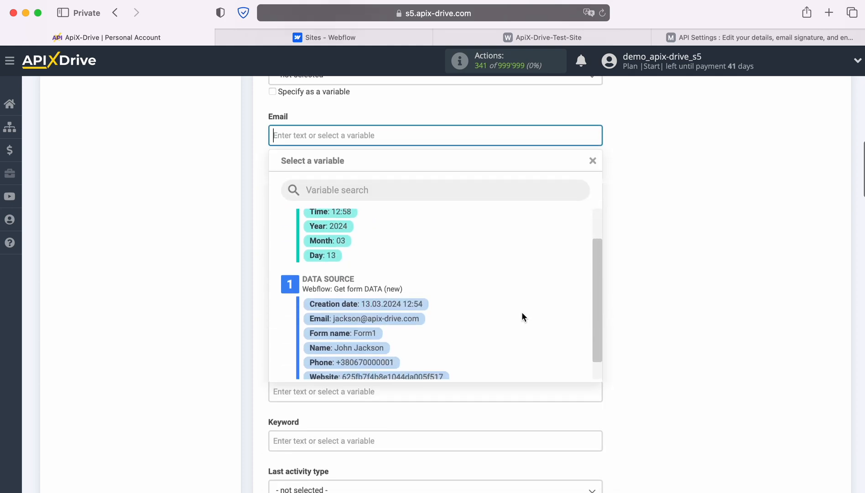
click(404, 325)
Step: Map the Webflow Name variable into both First name and Last name
scroll(393, 310, down, 1)
click(351, 232)
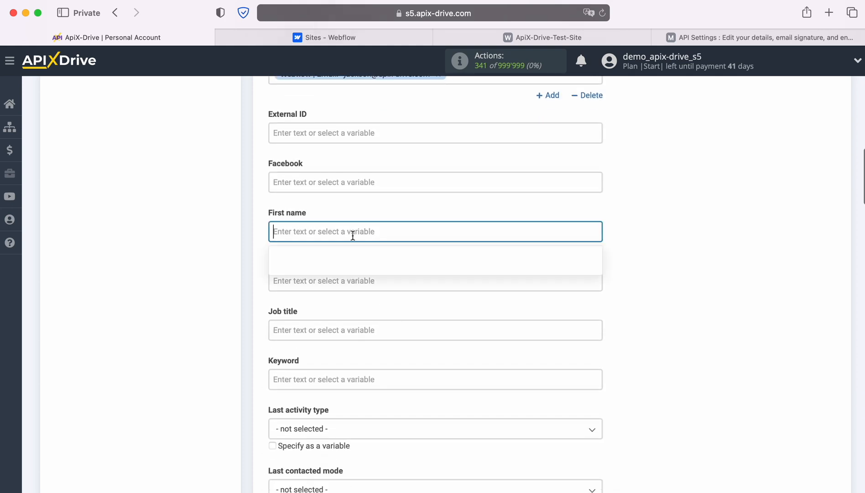
scroll(464, 287, down, 2)
scroll(466, 285, down, 3)
click(362, 323)
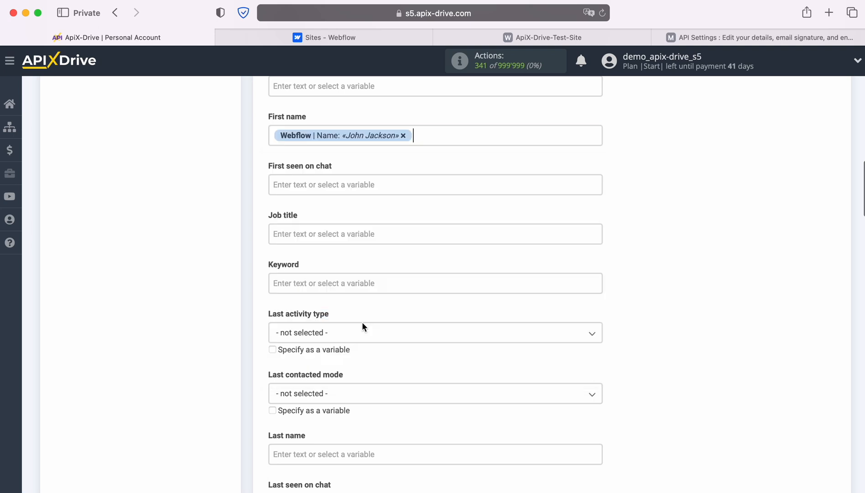
scroll(413, 283, down, 5)
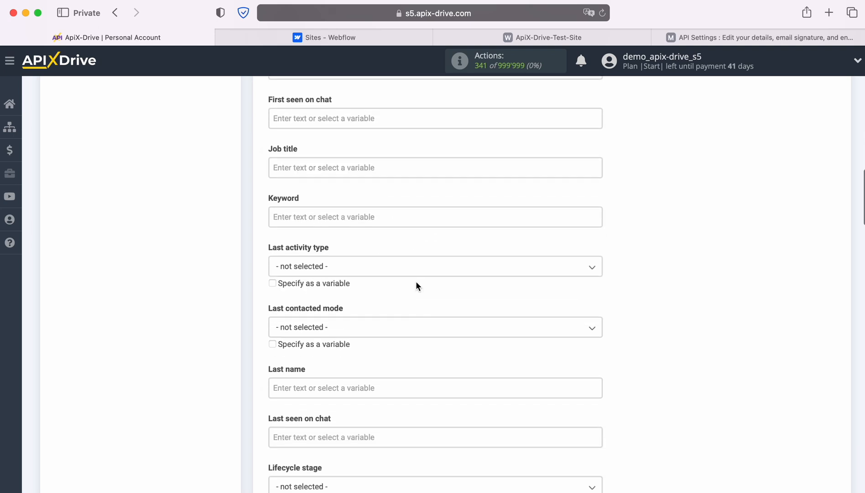
scroll(423, 283, down, 4)
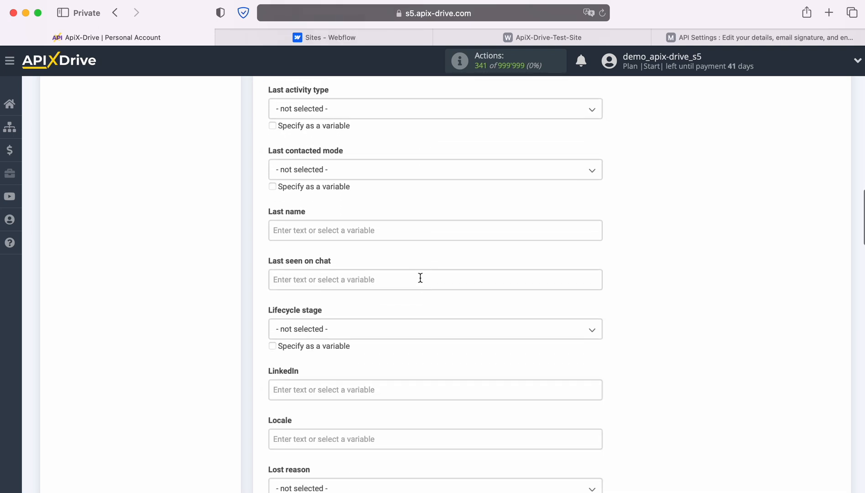
click(385, 231)
scroll(488, 299, down, 3)
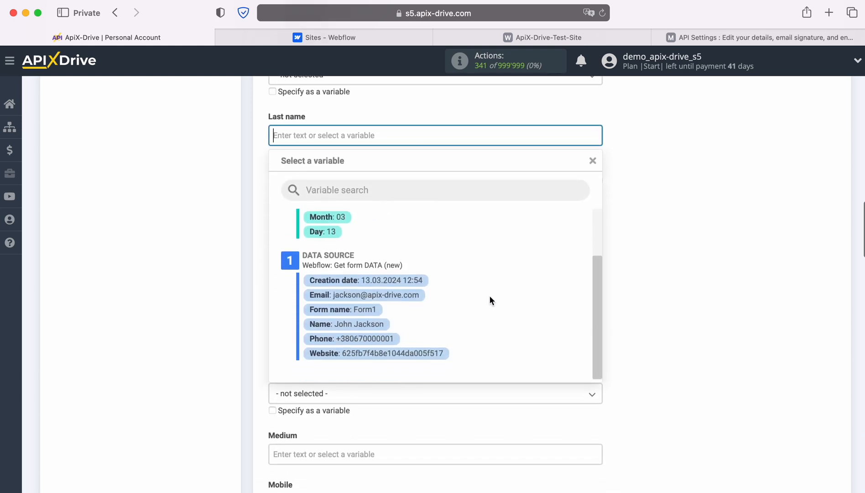
click(372, 326)
Step: Fill Mobile and Other phone numbers with the Webflow Phone variable
scroll(411, 302, down, 5)
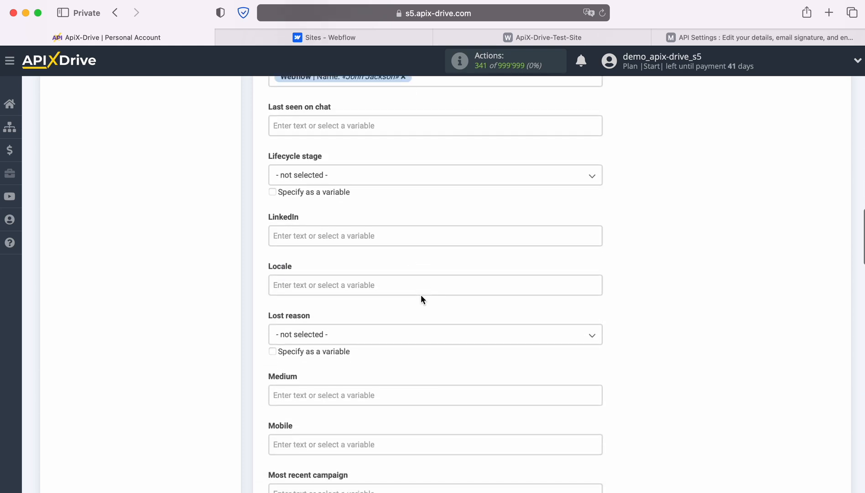
scroll(425, 296, down, 5)
click(384, 256)
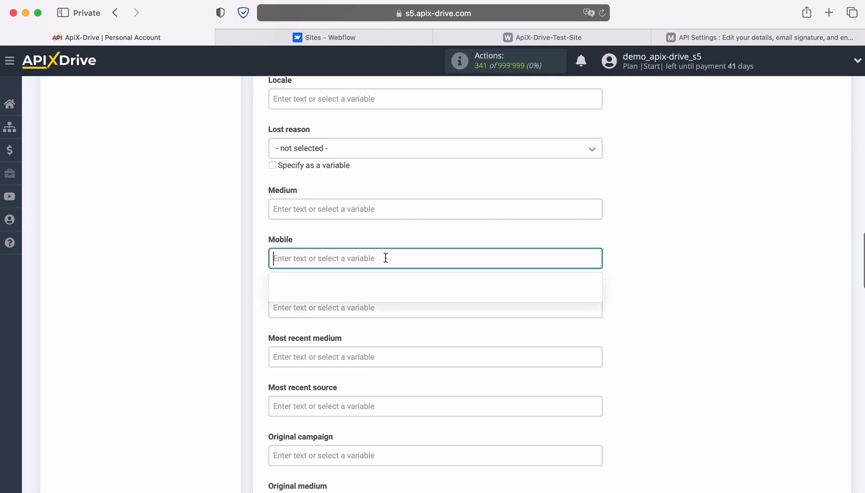
scroll(489, 304, down, 3)
click(374, 339)
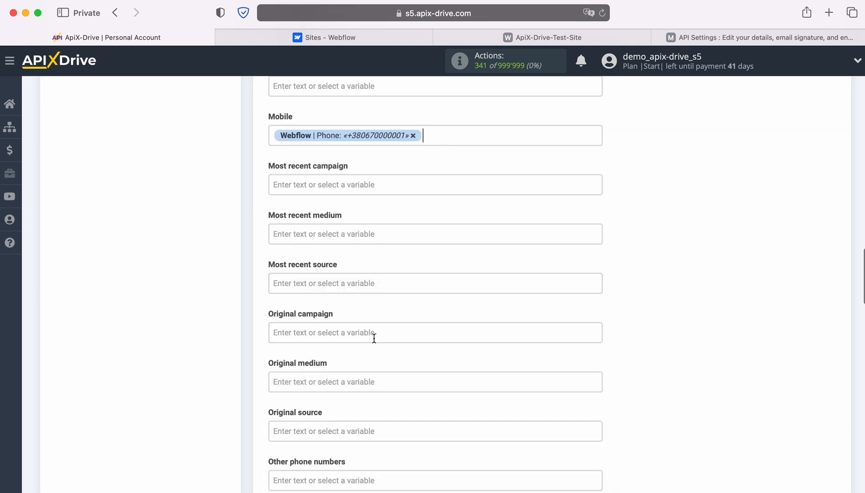
scroll(435, 286, down, 5)
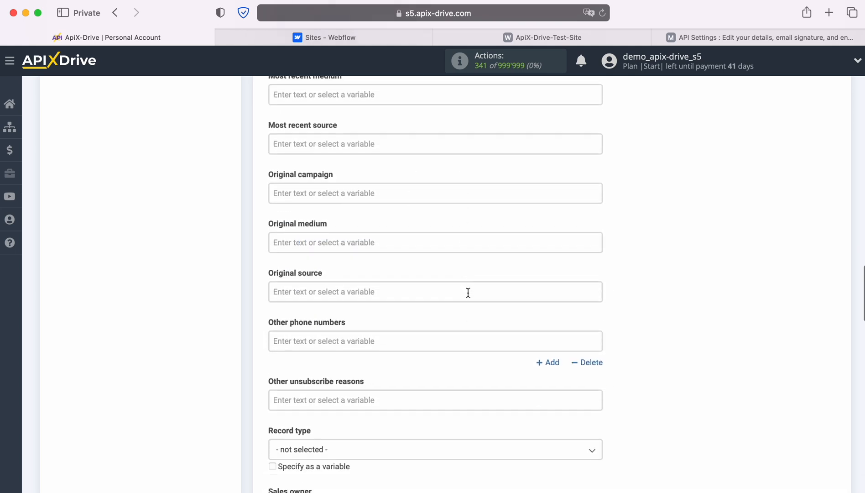
click(386, 242)
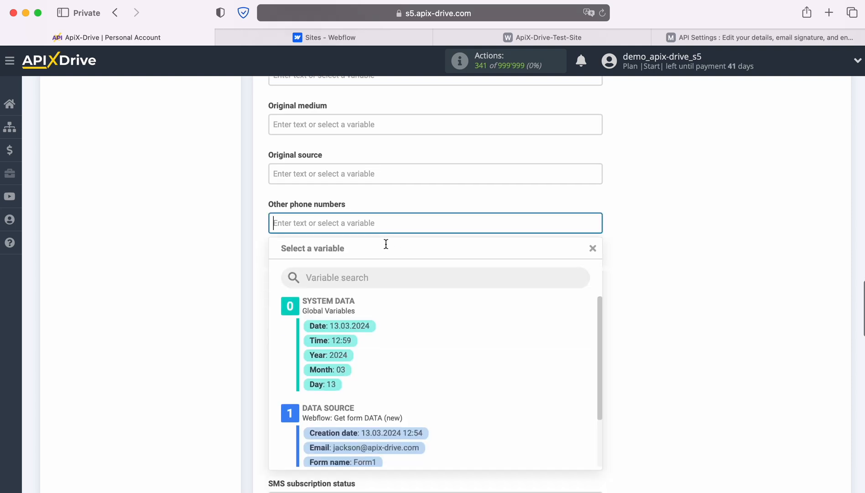
scroll(498, 314, down, 3)
click(367, 338)
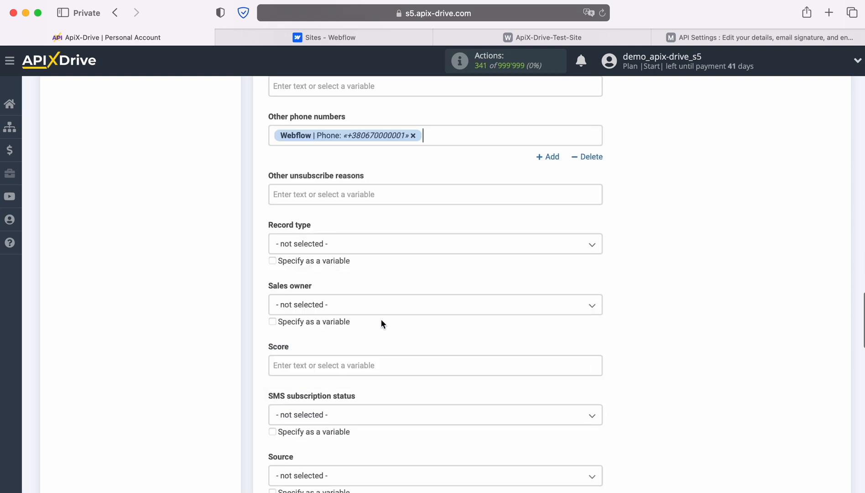
Step: Set the contact Source to Web and Status to New
scroll(454, 284, down, 3)
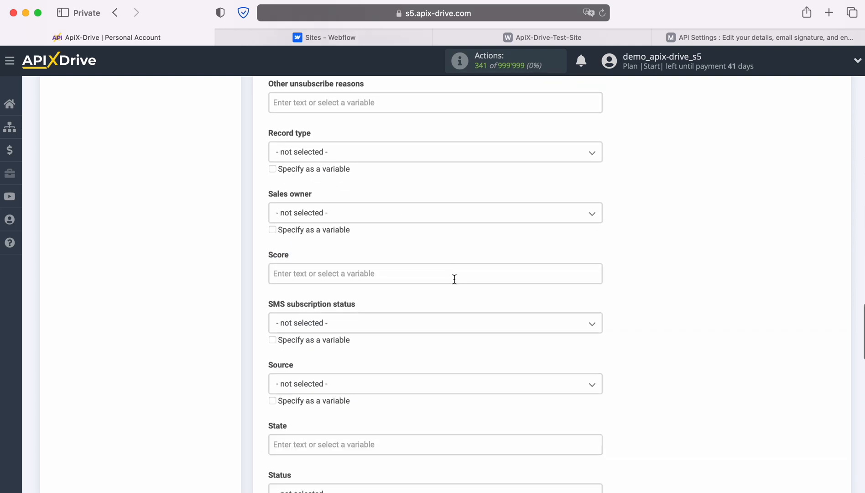
scroll(455, 280, down, 2)
scroll(454, 278, down, 3)
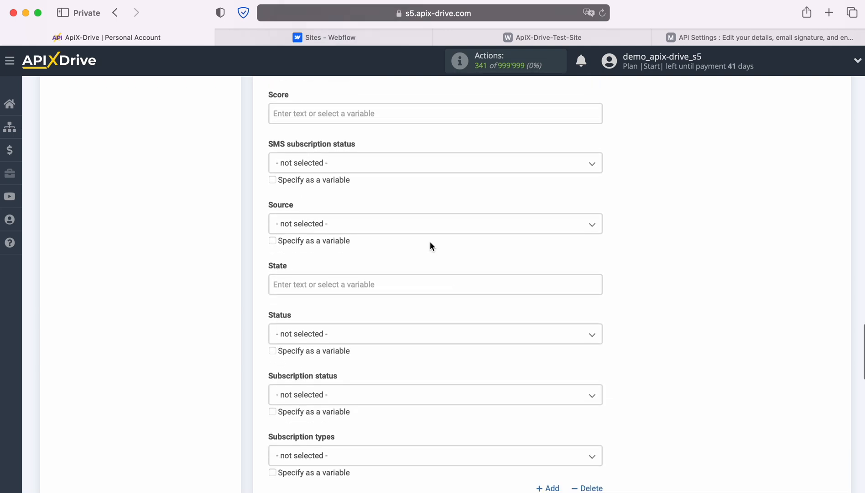
click(427, 228)
click(295, 284)
scroll(465, 258, down, 3)
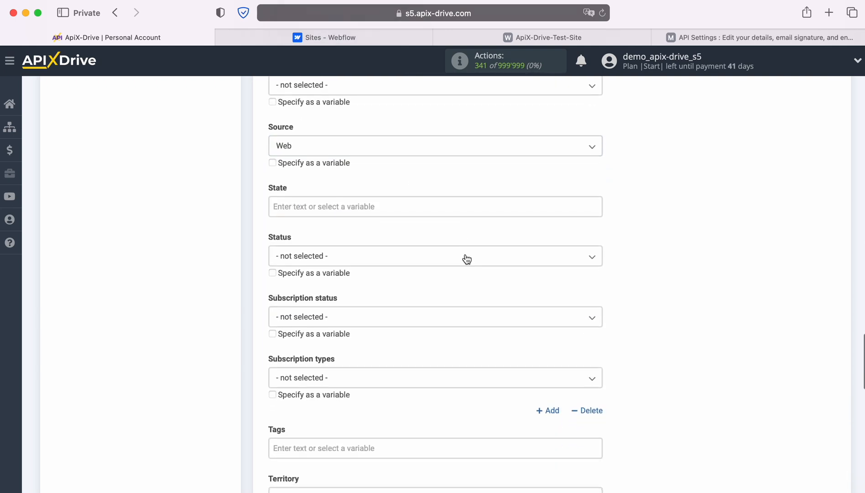
click(417, 230)
click(298, 290)
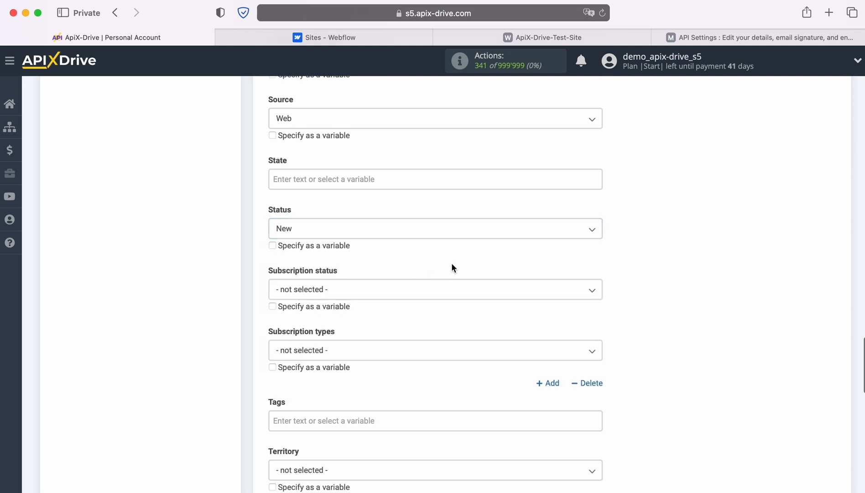
Step: Map Webflow Email into Work email and Webflow Phone into Work phone
scroll(452, 266, down, 2)
scroll(453, 268, down, 4)
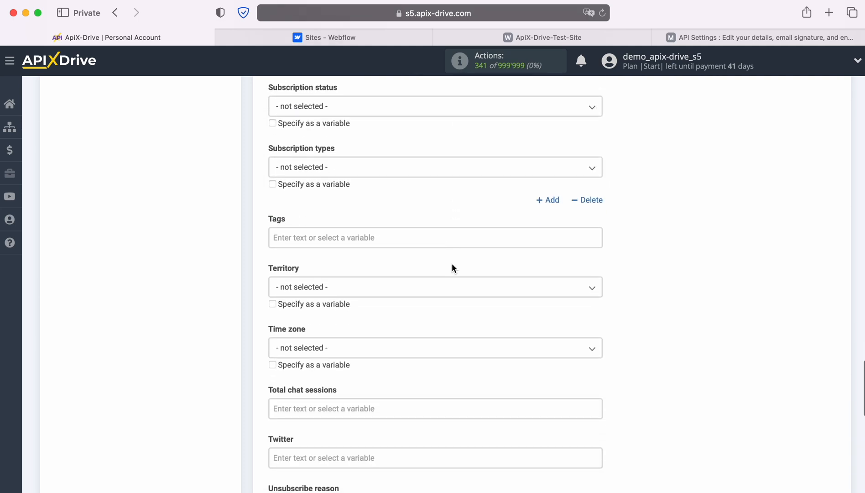
scroll(451, 264, down, 4)
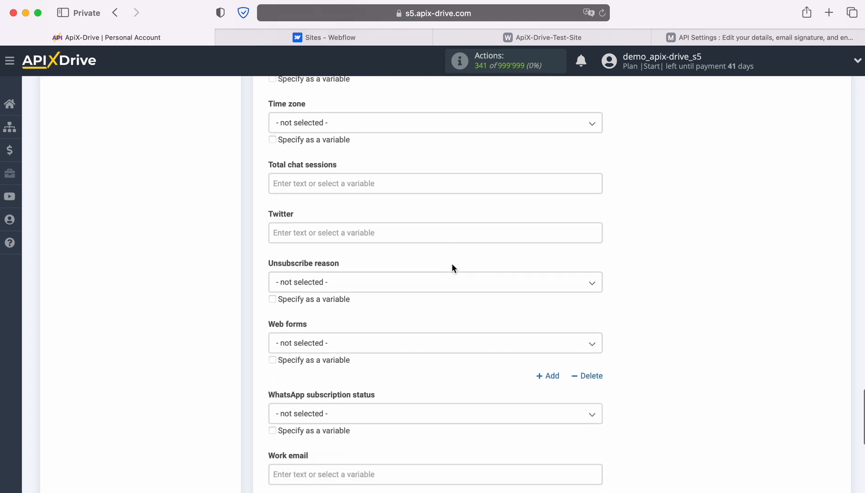
scroll(452, 265, down, 4)
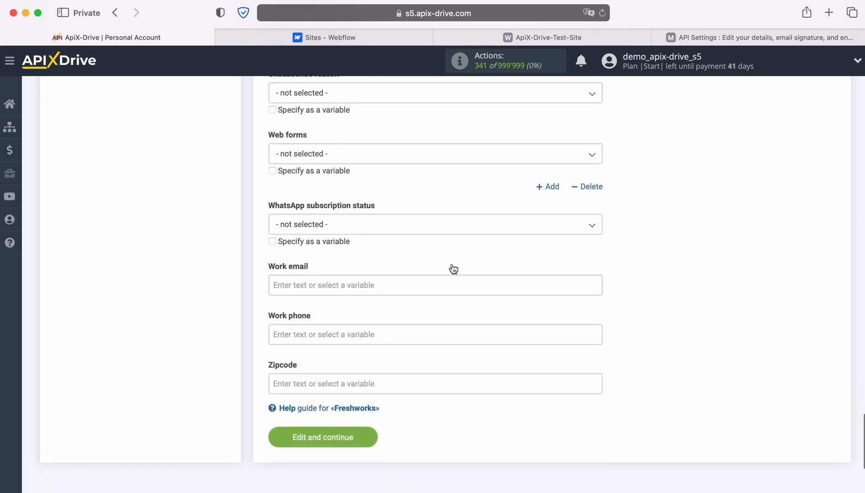
click(398, 259)
scroll(429, 255, down, 2)
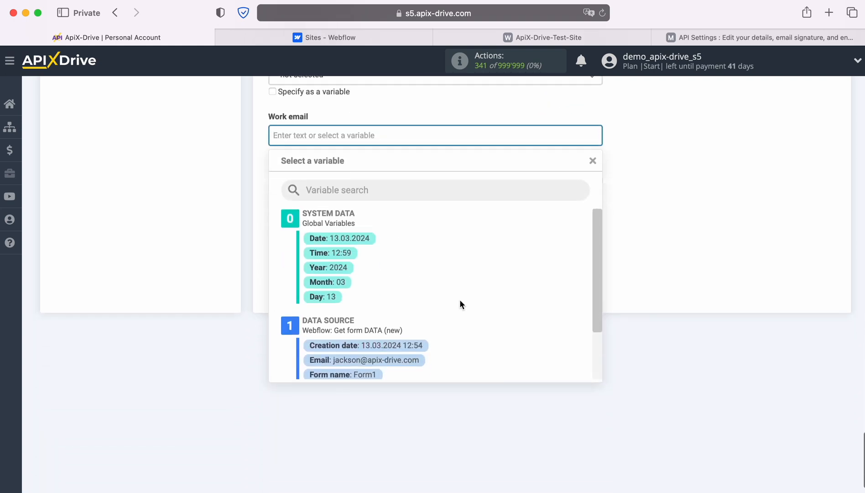
scroll(451, 311, down, 2)
click(413, 324)
click(332, 179)
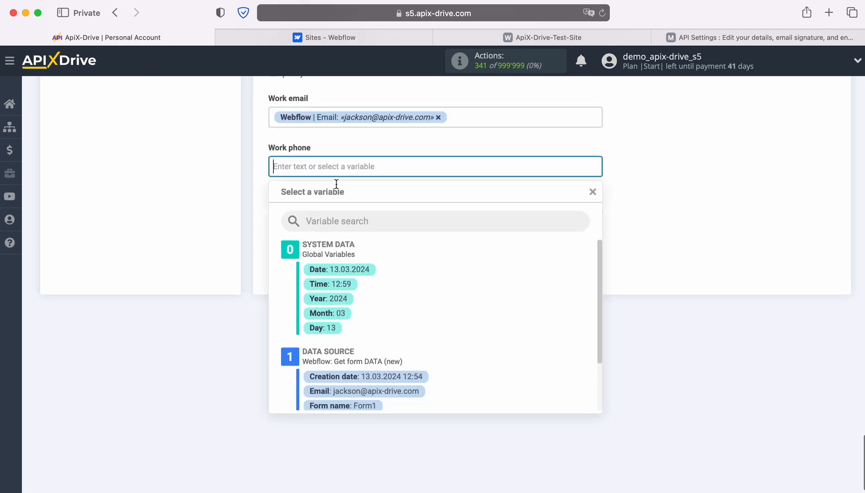
scroll(497, 304, down, 2)
click(376, 366)
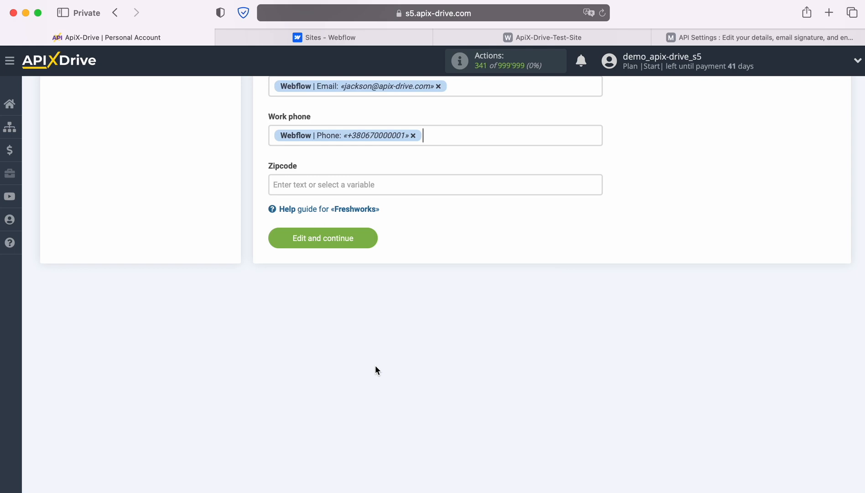
Step: Save the field mapping, review the sample data, and send a test contact to Freshworks
click(370, 240)
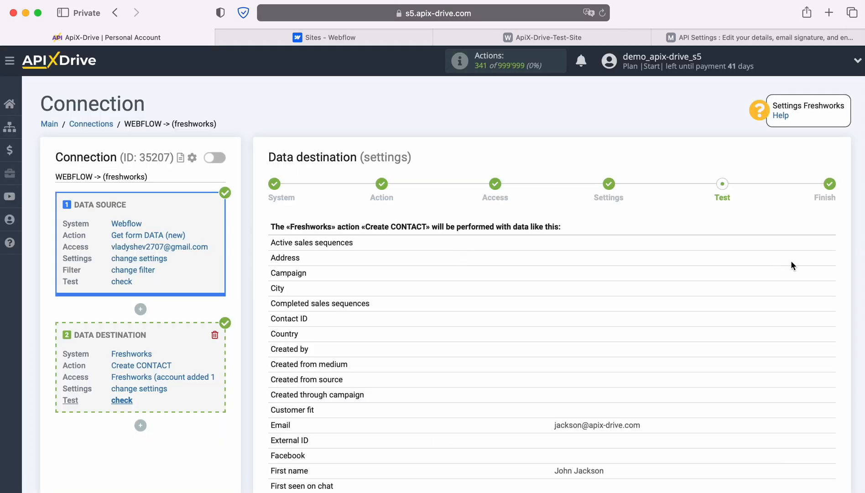
scroll(803, 262, down, 4)
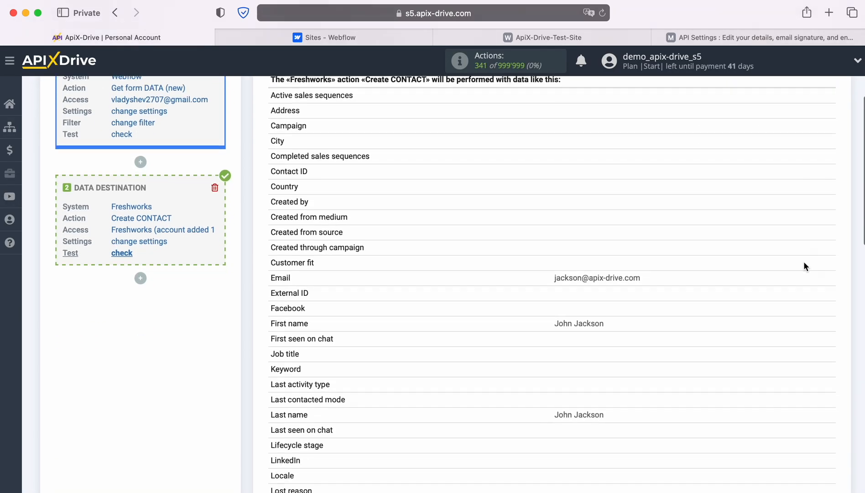
scroll(803, 266, down, 3)
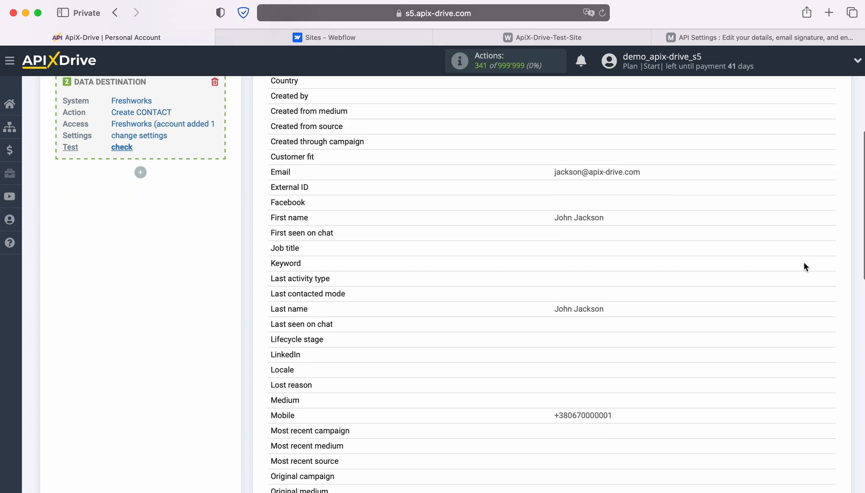
scroll(805, 267, down, 2)
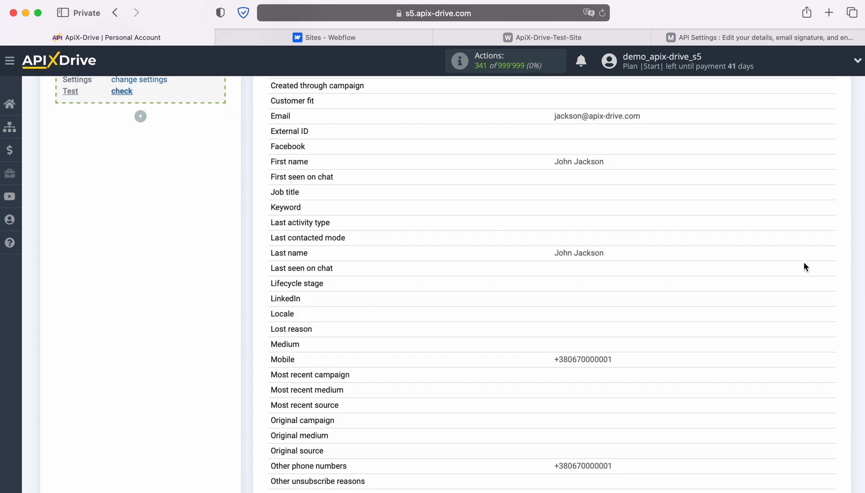
scroll(805, 267, down, 5)
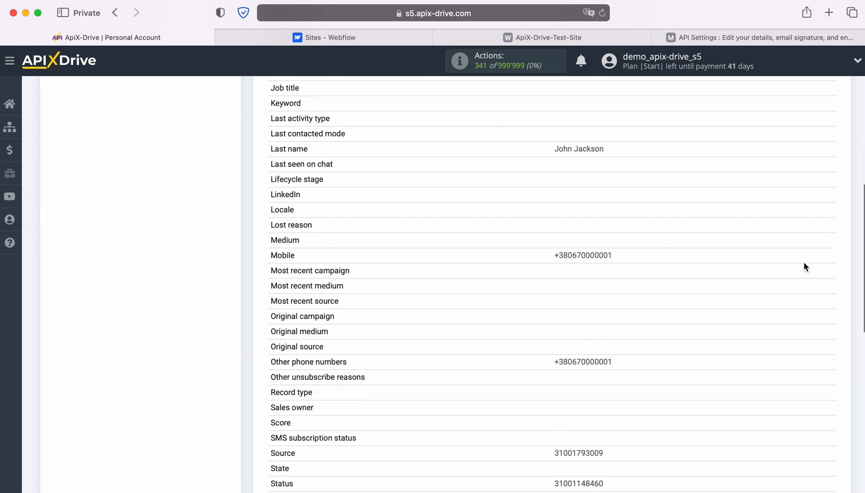
scroll(804, 266, down, 4)
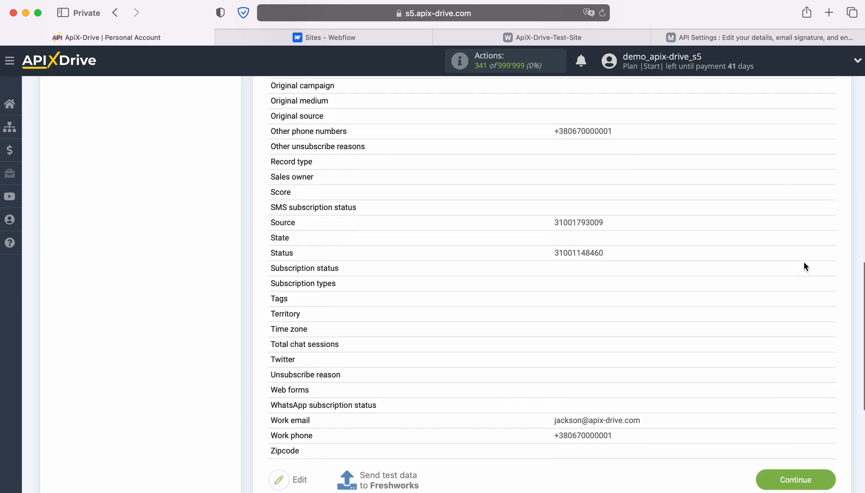
scroll(803, 266, down, 1)
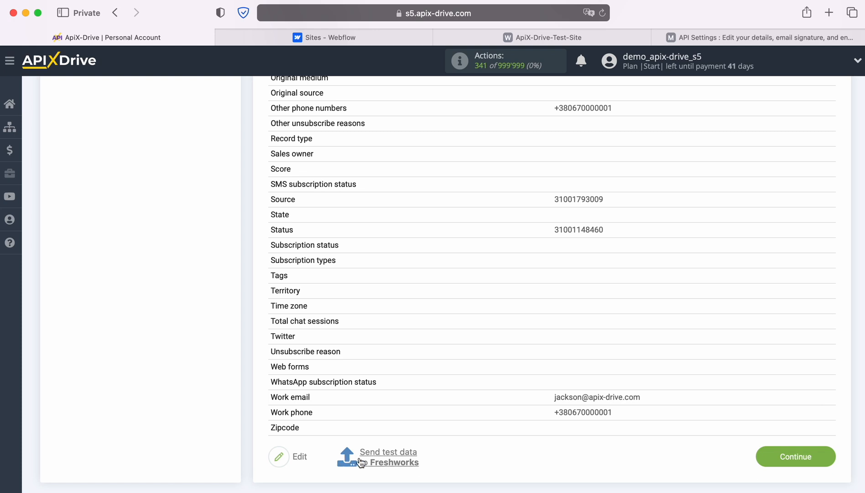
click(388, 458)
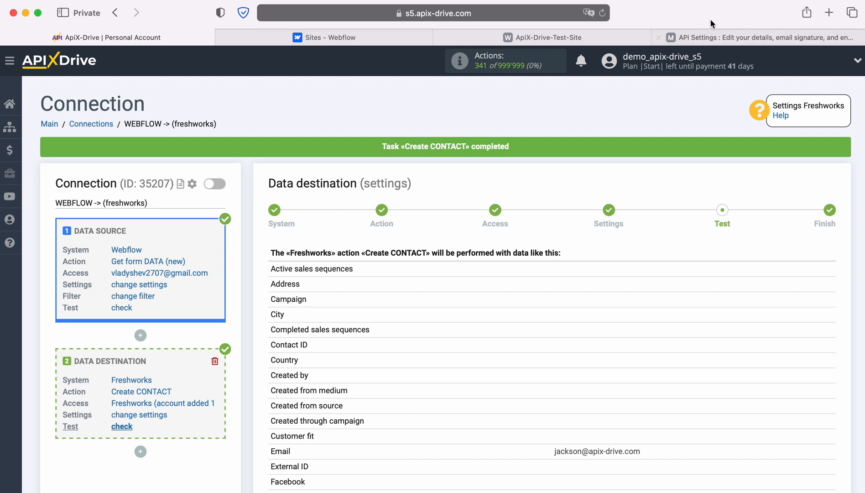
Step: Open the new test contact in Freshsales Contacts and check its mapped email and phones
click(697, 35)
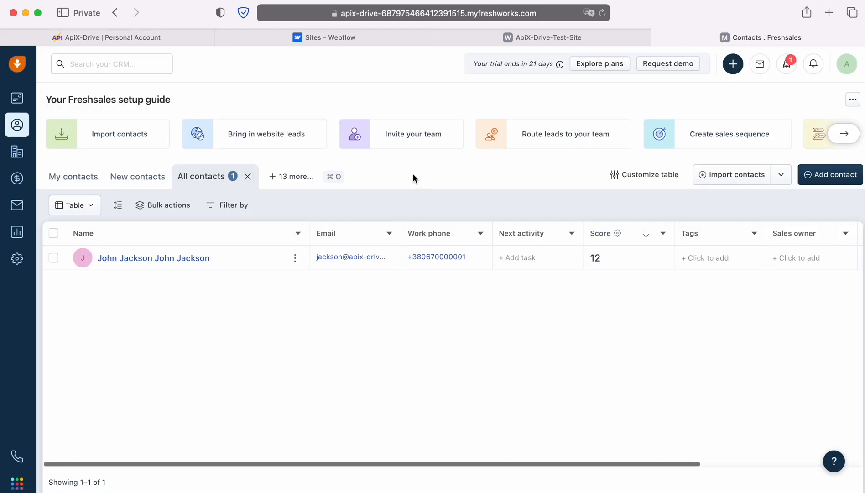
click(164, 259)
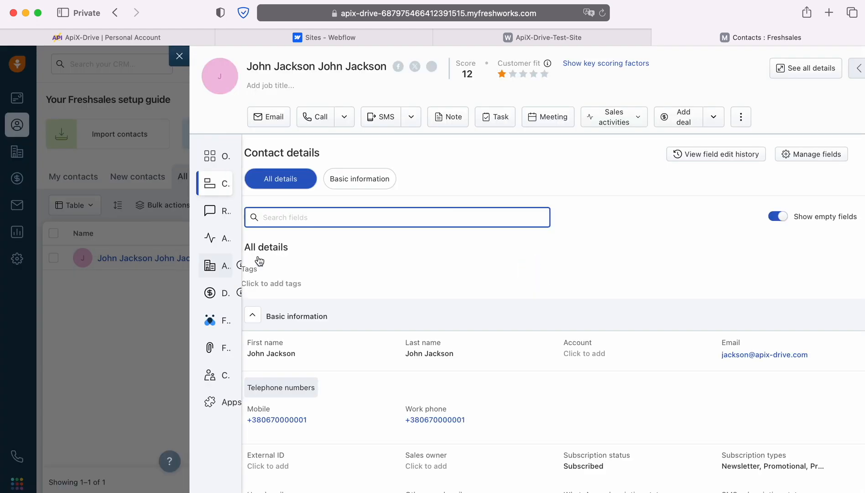
scroll(677, 252, down, 3)
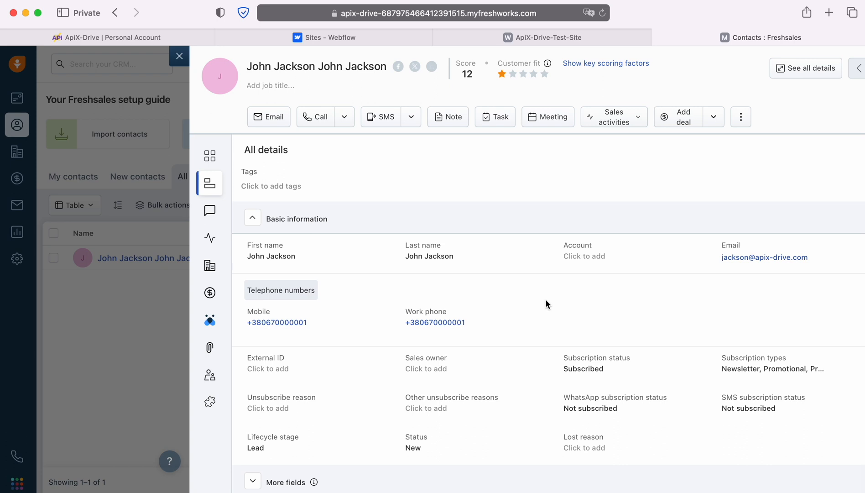
Step: Back in ApiX-Drive, finish the destination setup and enable auto-update for the connection
click(118, 39)
scroll(747, 319, down, 8)
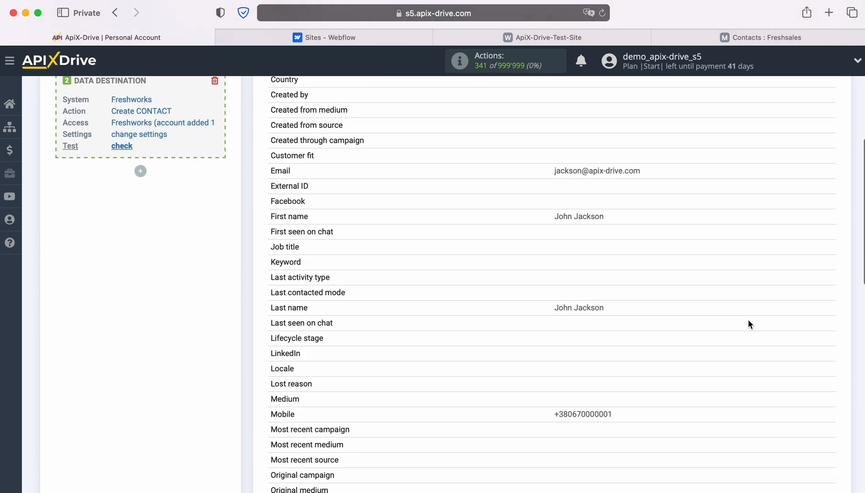
scroll(747, 324, down, 8)
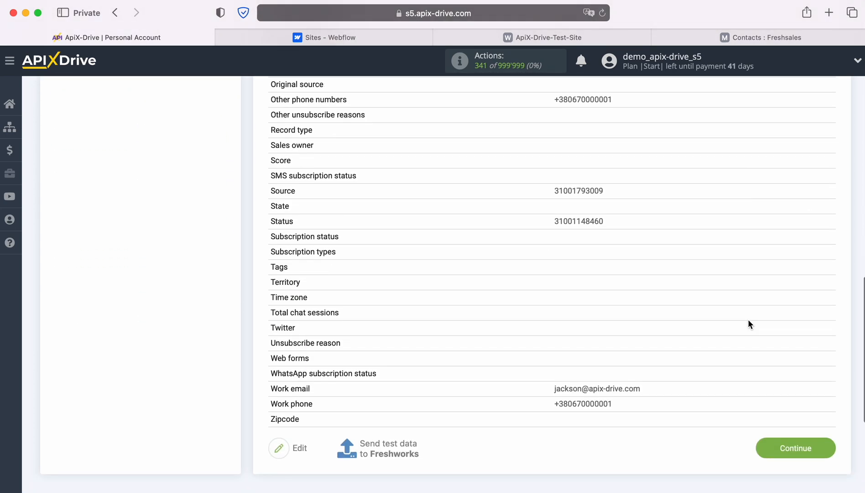
click(830, 419)
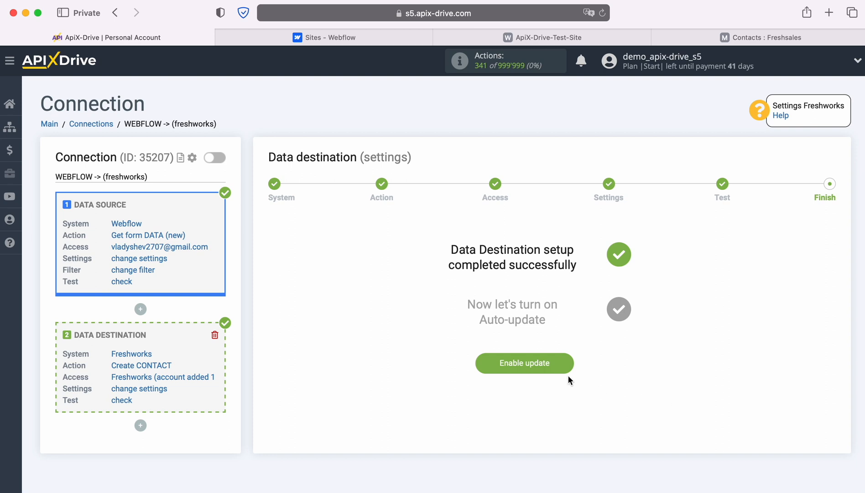
click(568, 363)
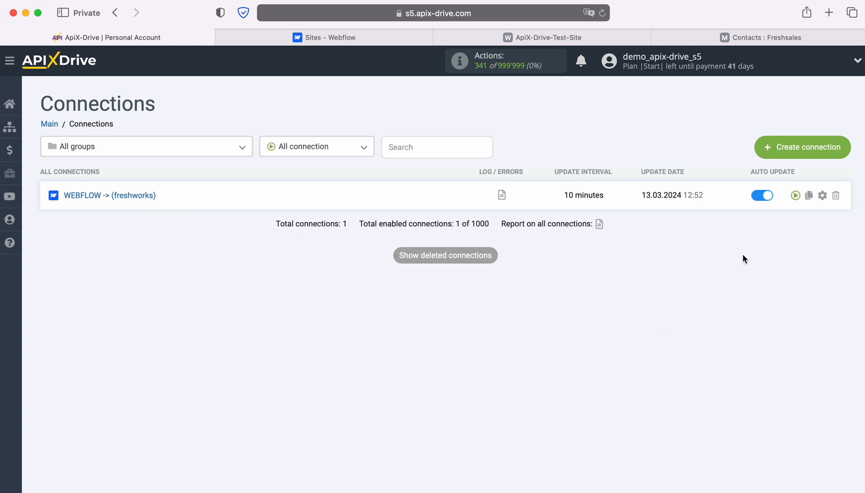
Step: Set the connection's update interval to 5 minutes and save the settings
click(822, 195)
click(522, 280)
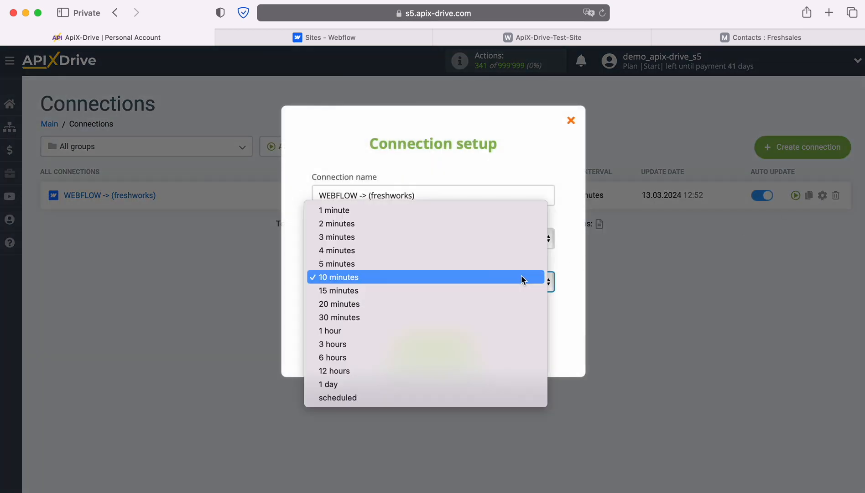
click(494, 263)
click(470, 343)
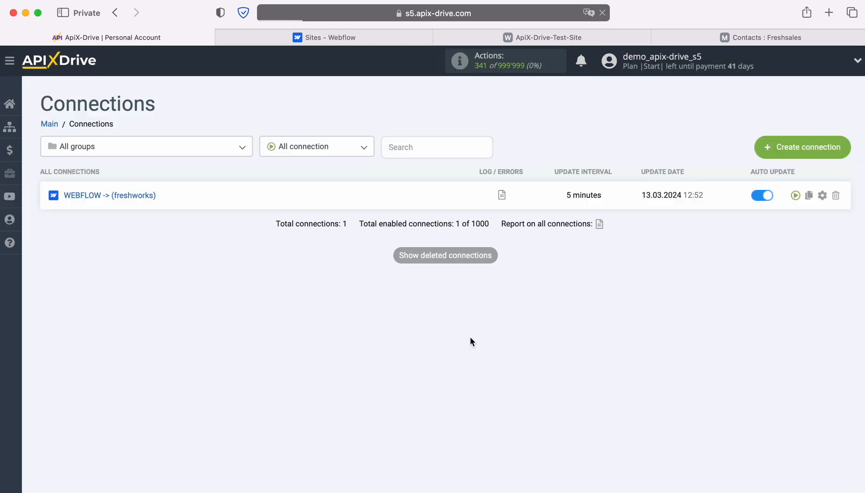